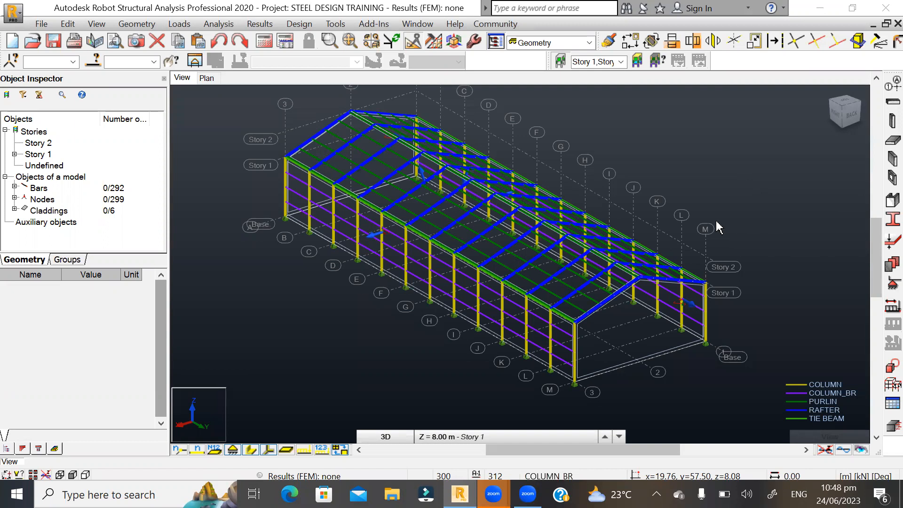
- Open the load case definitions and move their window clear of the building model
scroll(802, 329, up, 1)
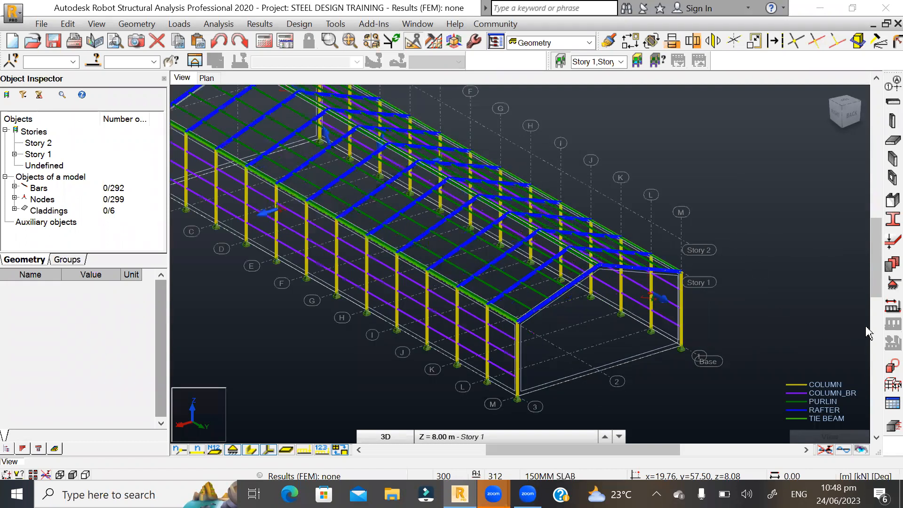
click(883, 307)
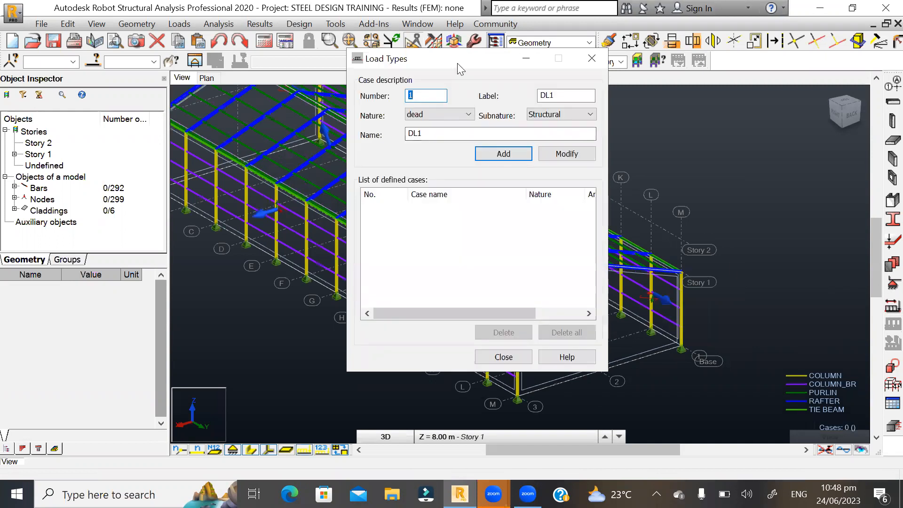
drag(457, 63, 706, 97)
scroll(282, 250, down, 1)
scroll(281, 245, down, 1)
scroll(453, 255, up, 1)
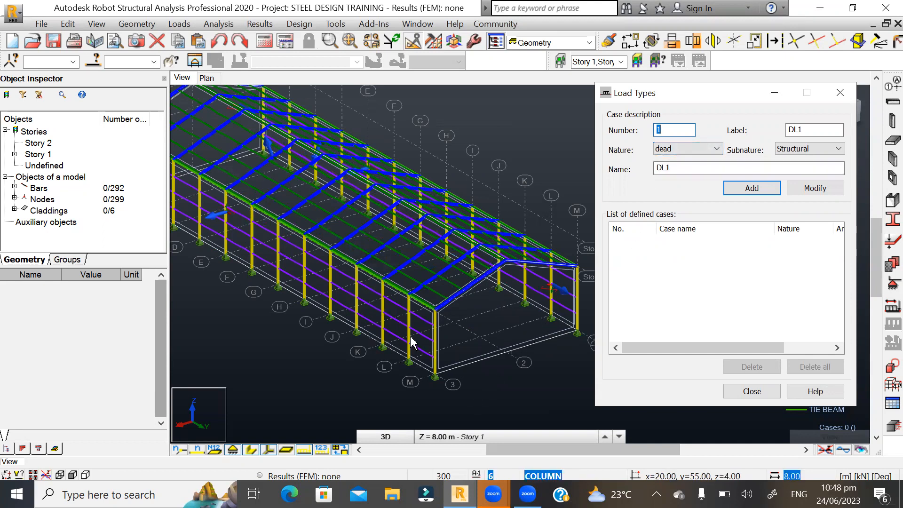
click(493, 494)
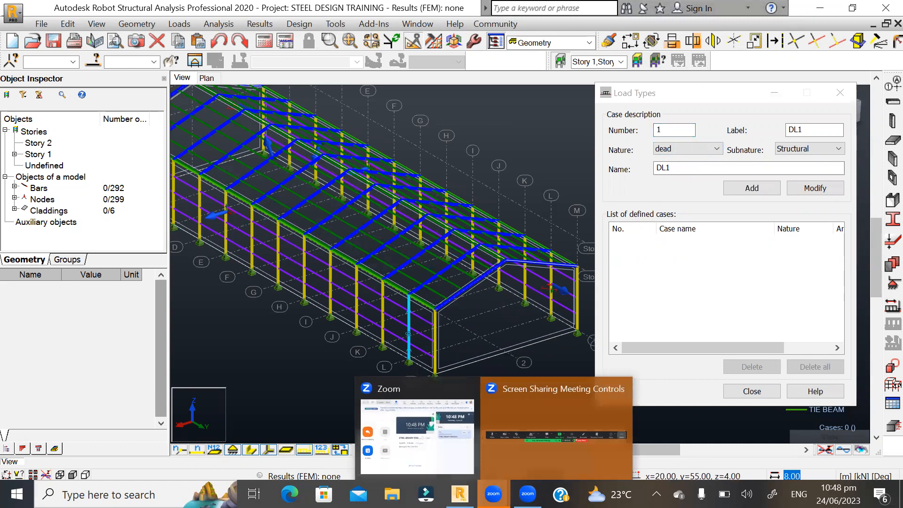
click(458, 393)
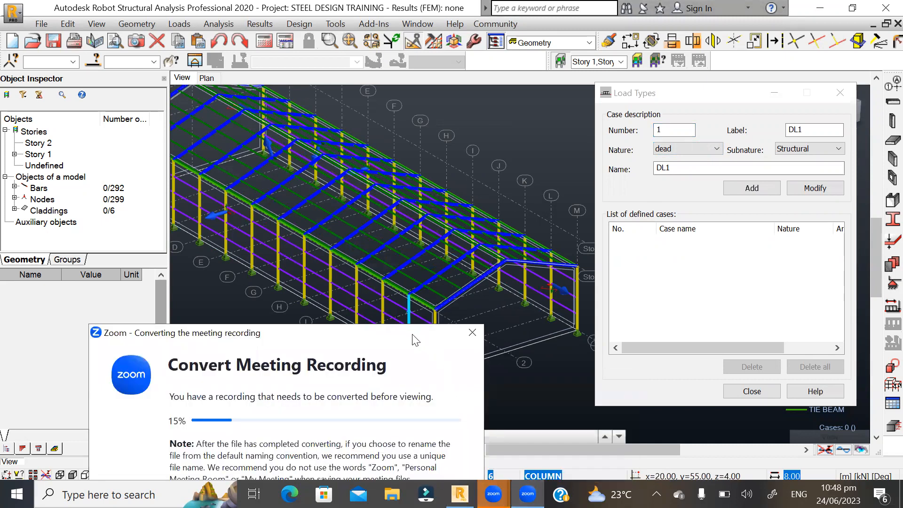
click(473, 332)
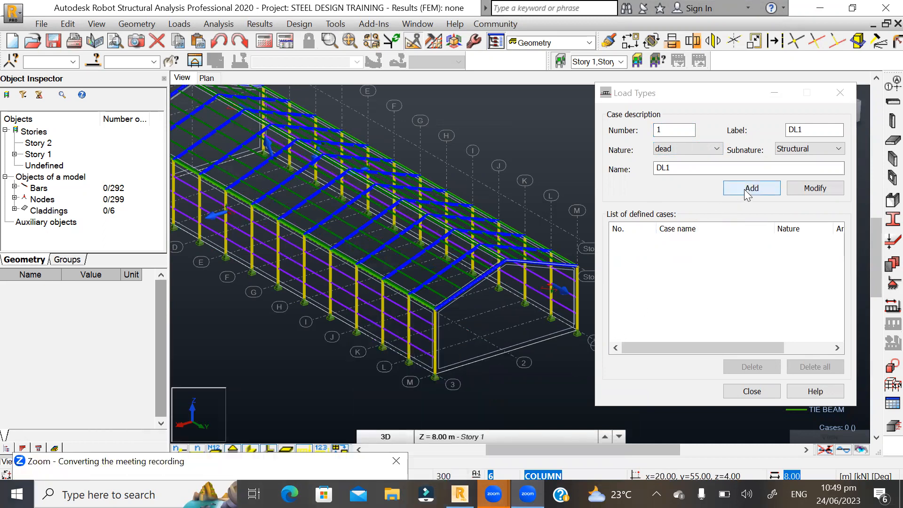
- Add two dead load cases, DL1 and DL2, with the Structural subnature
click(808, 149)
click(800, 158)
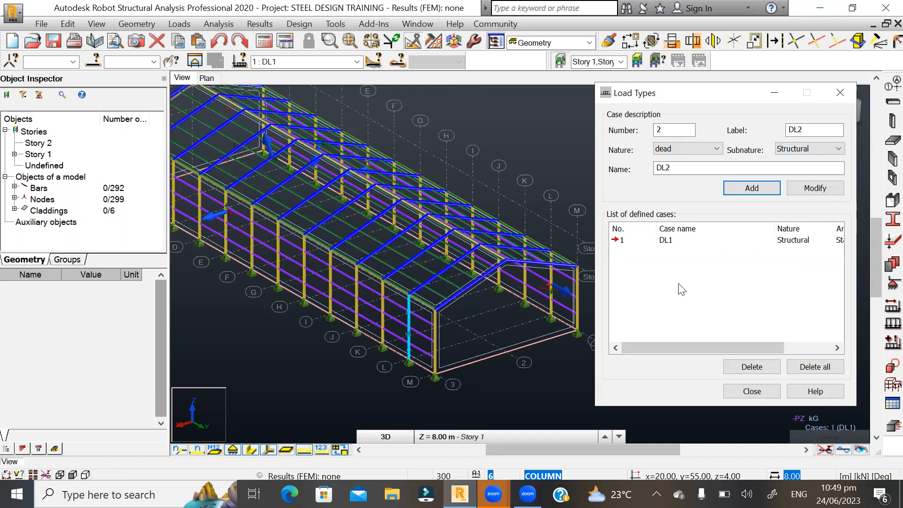
click(684, 167)
click(748, 187)
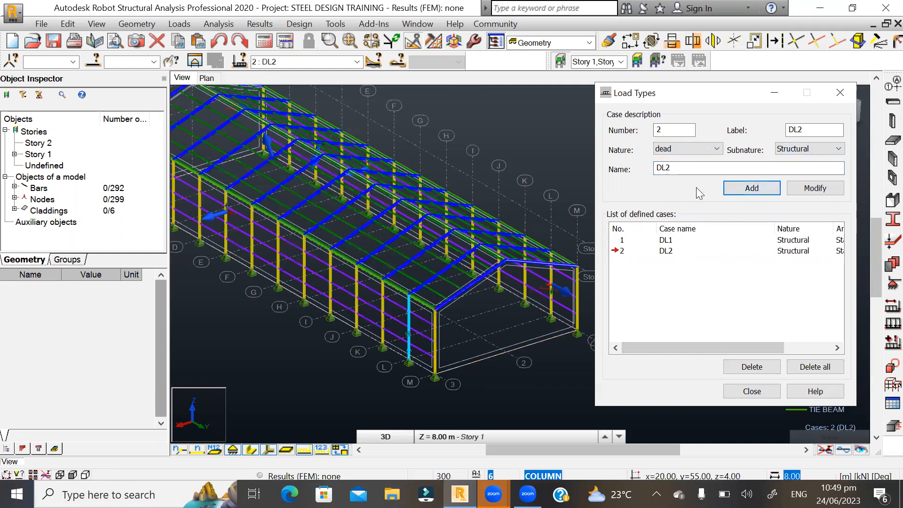
- Add live load case LL1 with subnature Category A and close the load case definitions
click(717, 150)
click(669, 170)
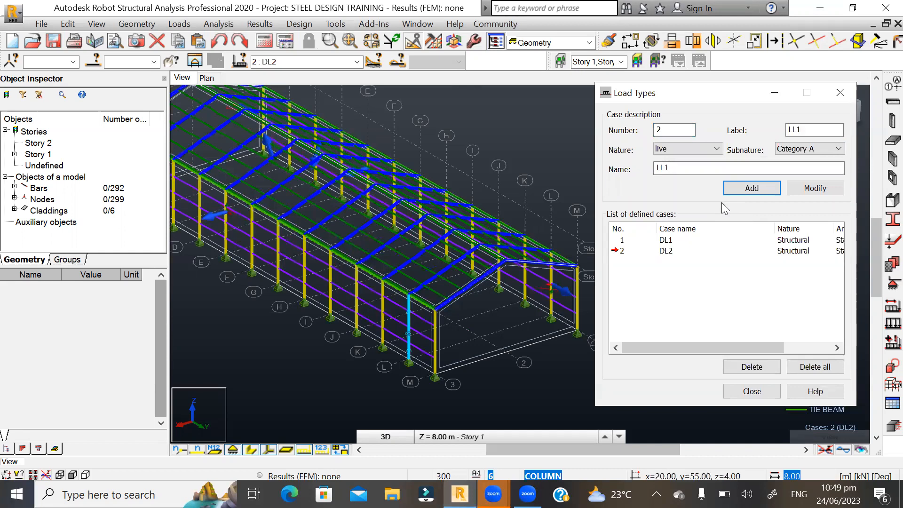
click(746, 190)
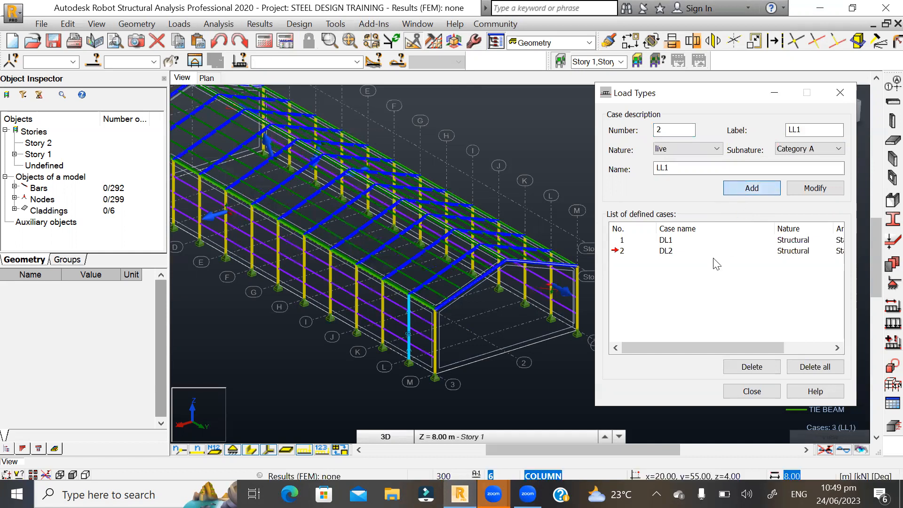
click(716, 149)
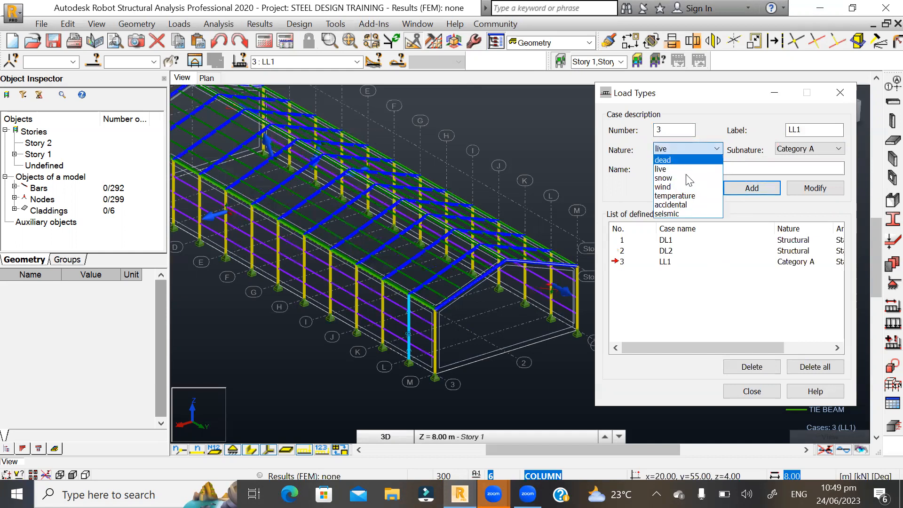
click(751, 170)
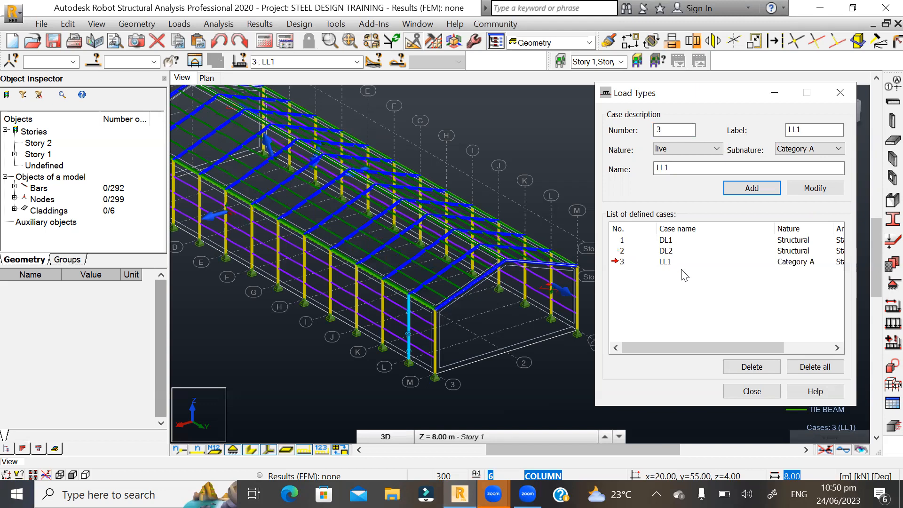
click(741, 397)
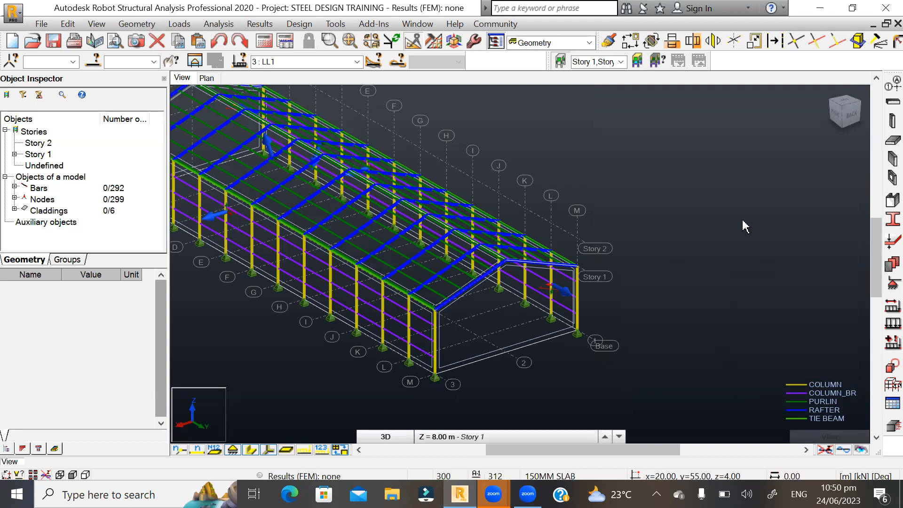
- Turn on the shaded display of the cladding panels on the building's roof and walls
mouse_move(740, 215)
shift+middle_down()
mouse_move(720, 211)
mouse_move(715, 201)
mouse_move(745, 187)
mouse_move(738, 214)
mouse_move(750, 224)
shift+middle_up()
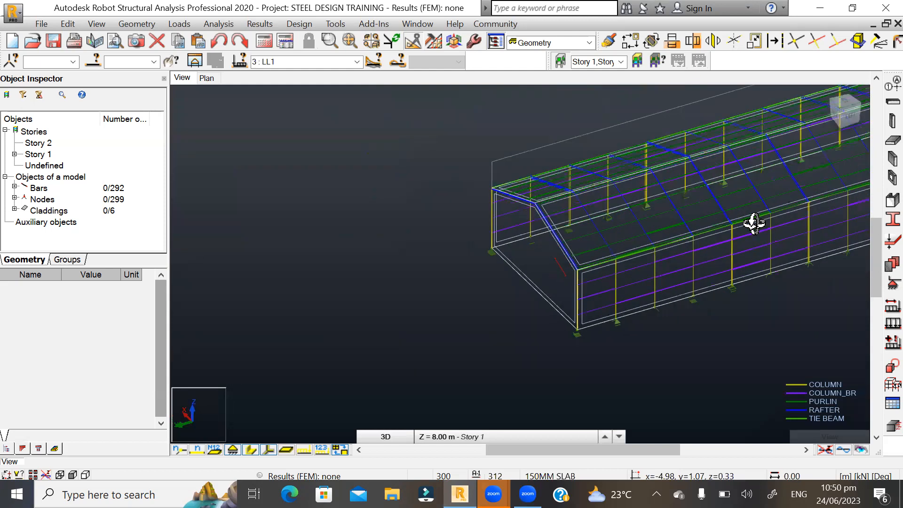
scroll(351, 313, down, 2)
scroll(614, 272, down, 1)
scroll(785, 211, up, 1)
scroll(786, 217, up, 1)
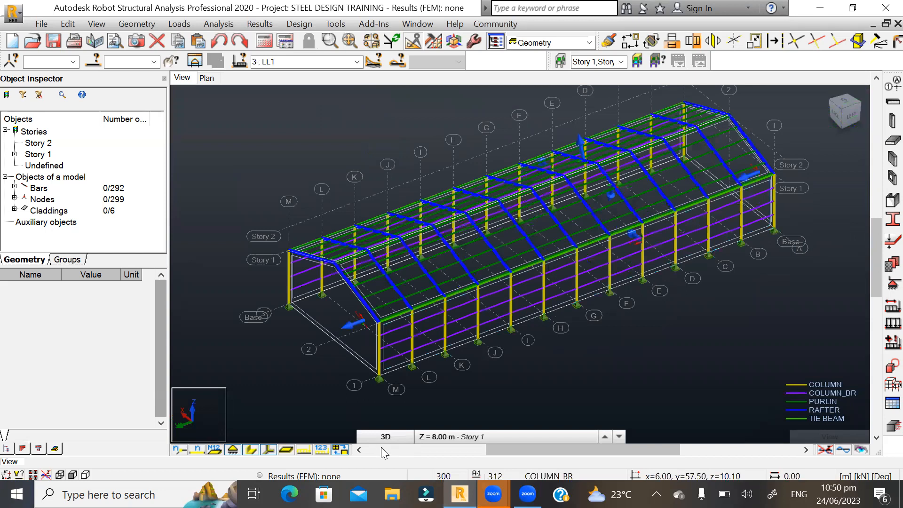
click(286, 450)
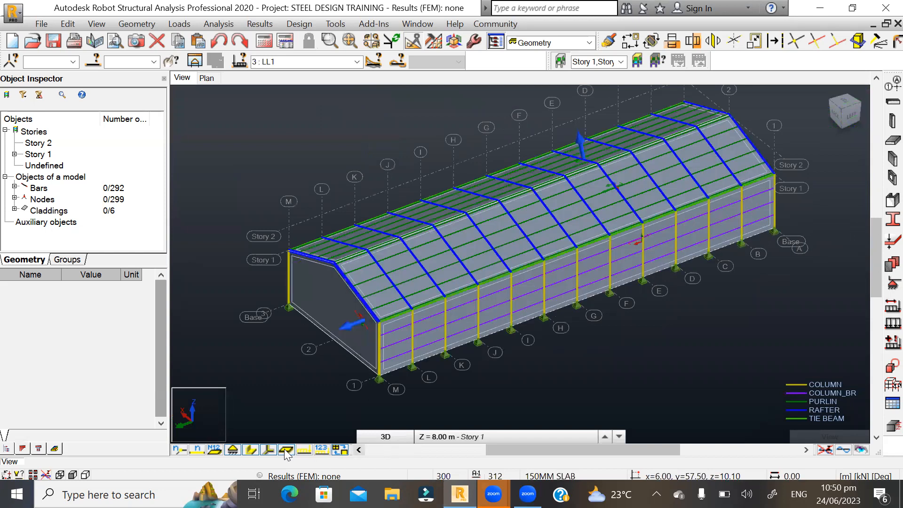
scroll(379, 303, up, 2)
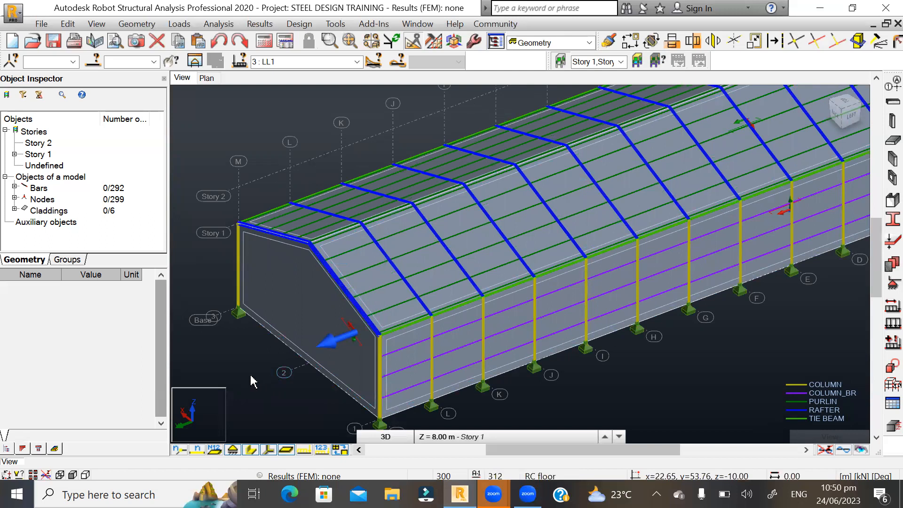
scroll(249, 384, down, 1)
scroll(250, 384, down, 1)
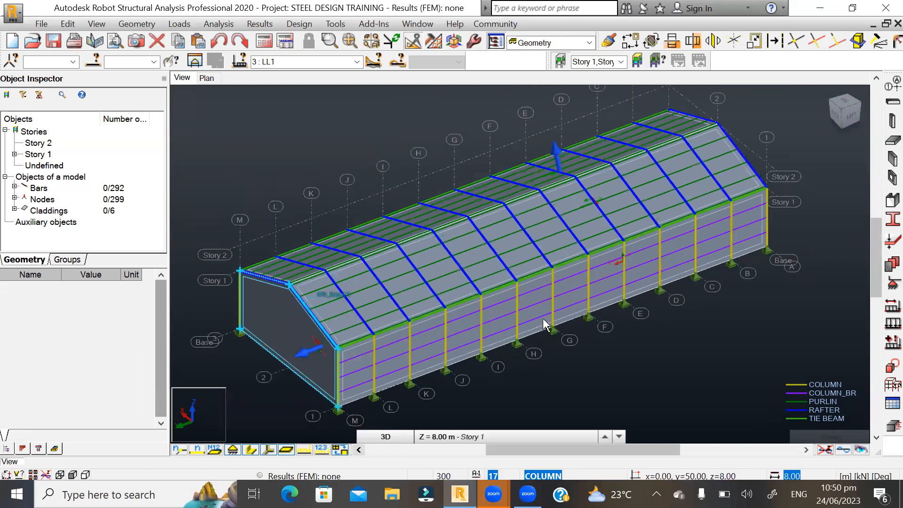
- Open the load definition window and make DL2 the current load case
click(883, 329)
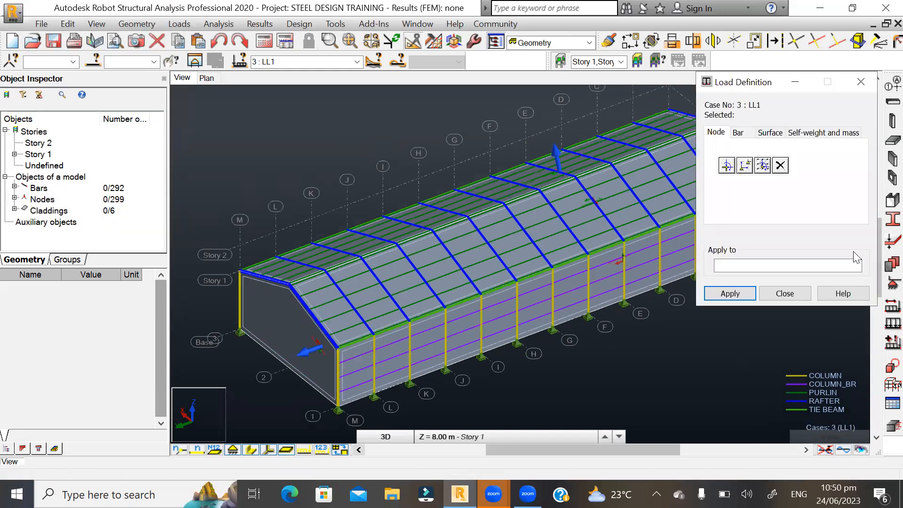
drag(770, 81, 766, 120)
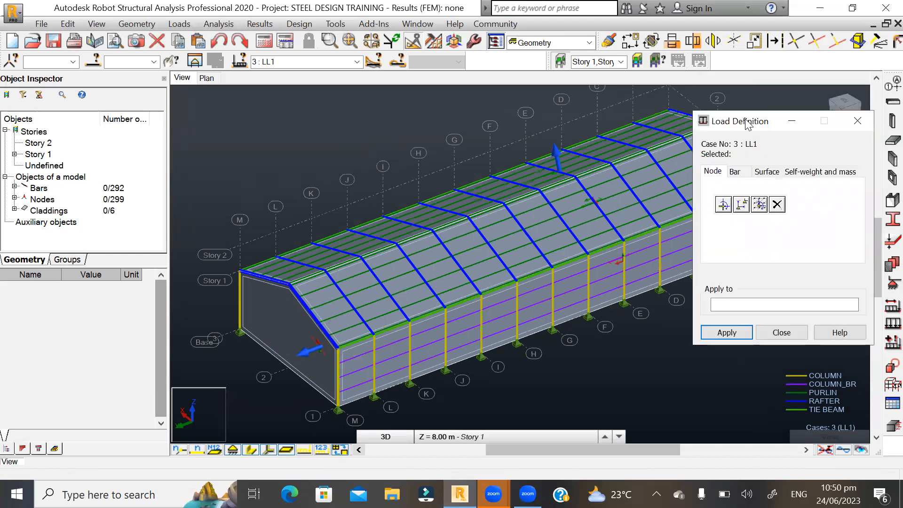
click(358, 63)
click(358, 63)
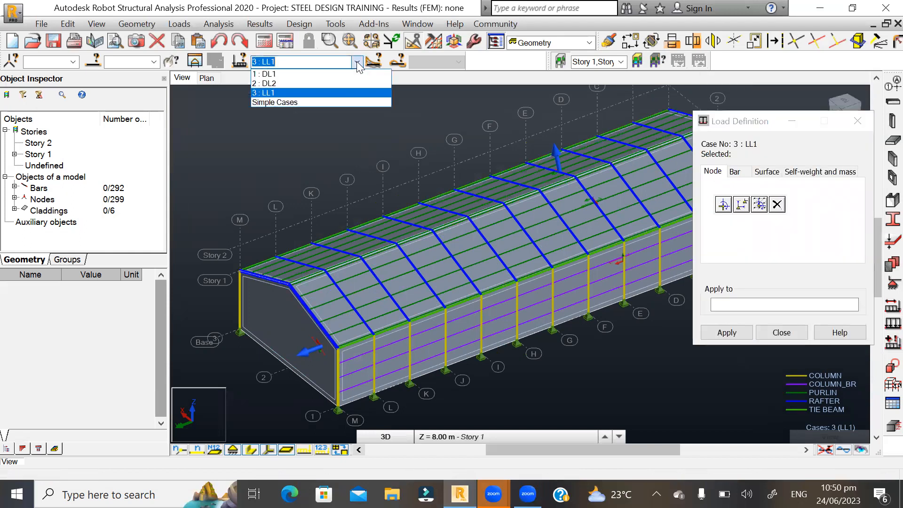
click(280, 74)
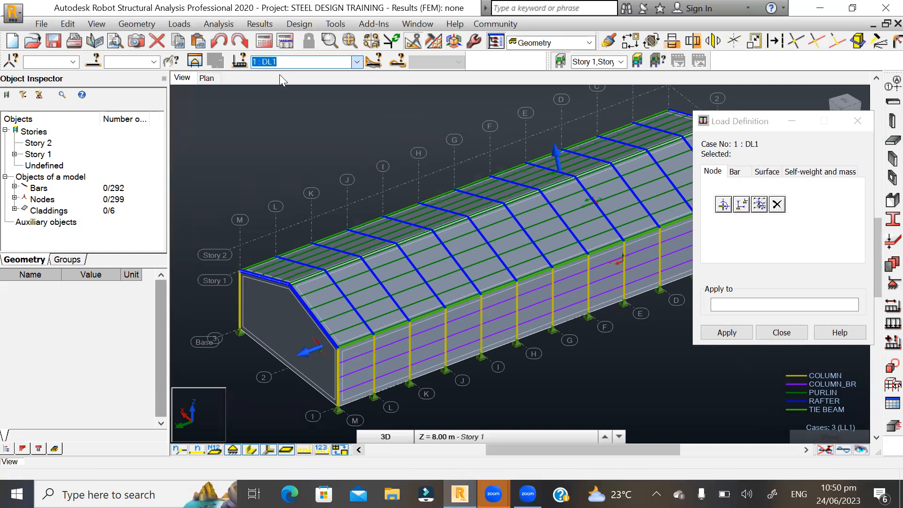
click(357, 62)
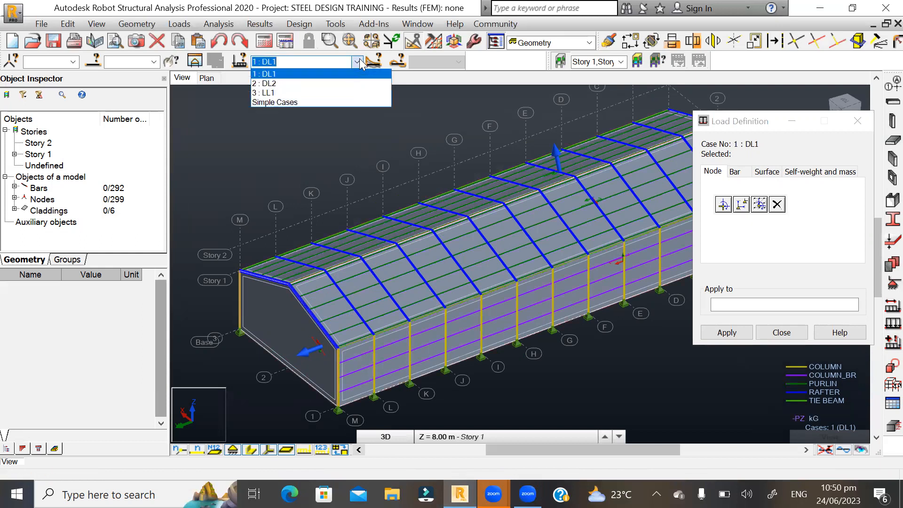
click(281, 83)
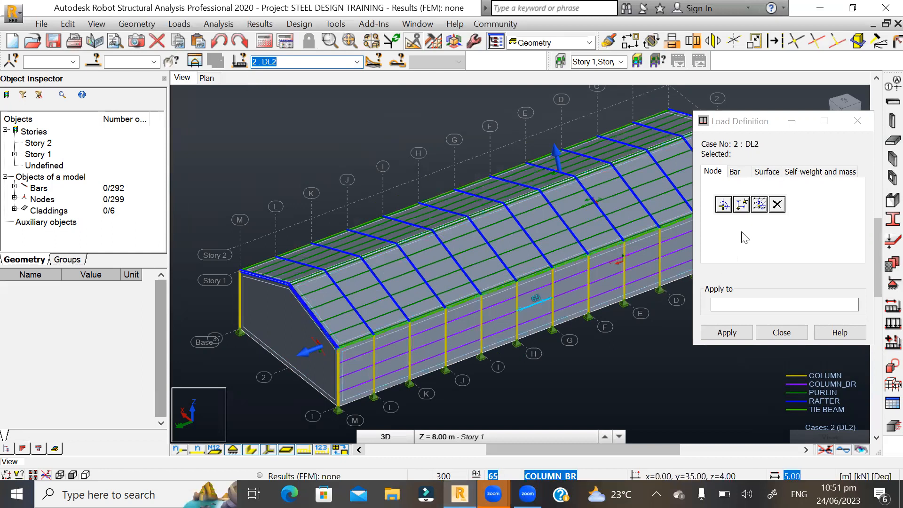
- Start a uniform planar surface load for the current case and open its Z pressure for editing
scroll(428, 217, up, 3)
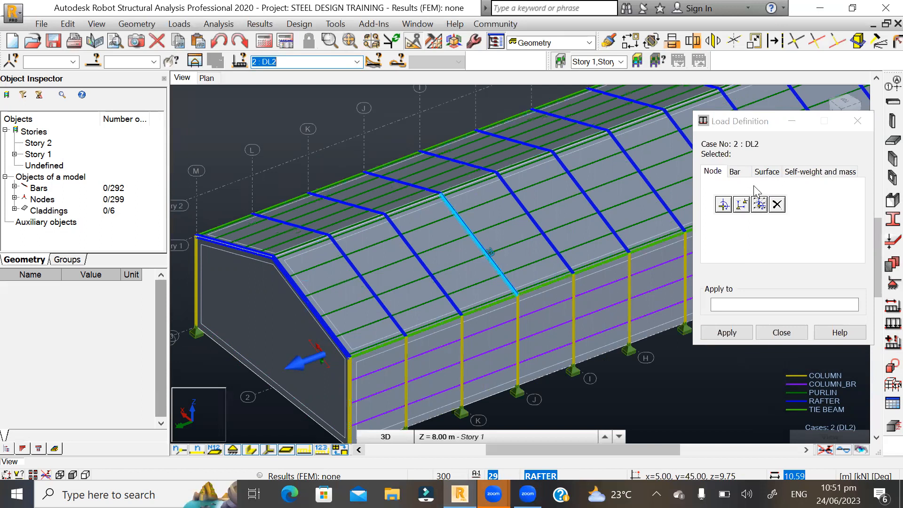
click(768, 175)
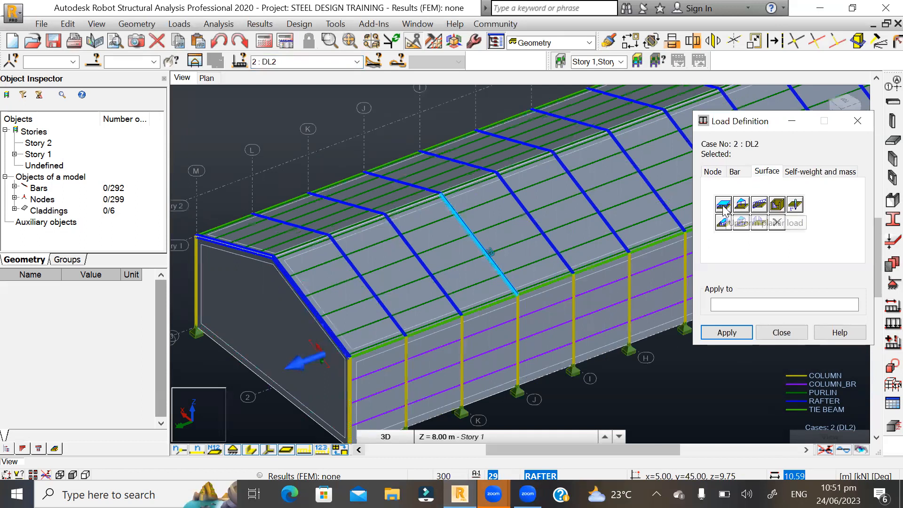
click(723, 206)
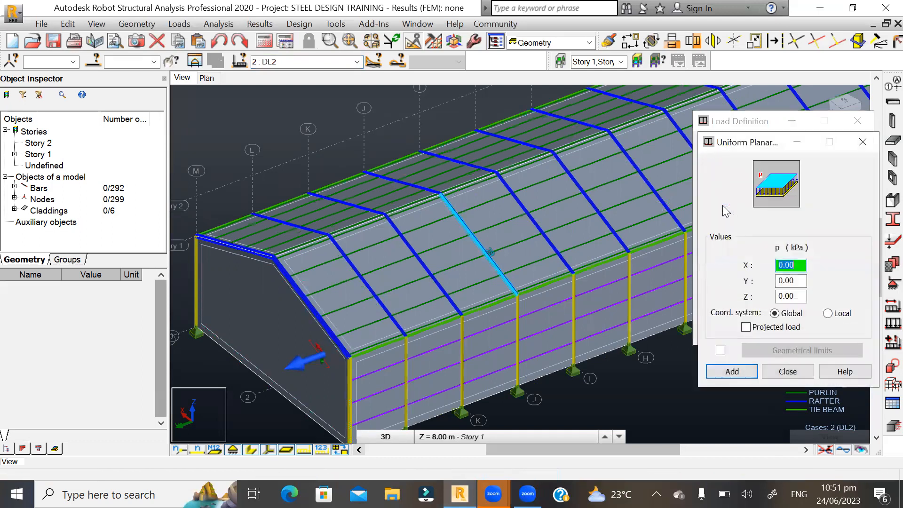
double_click(799, 296)
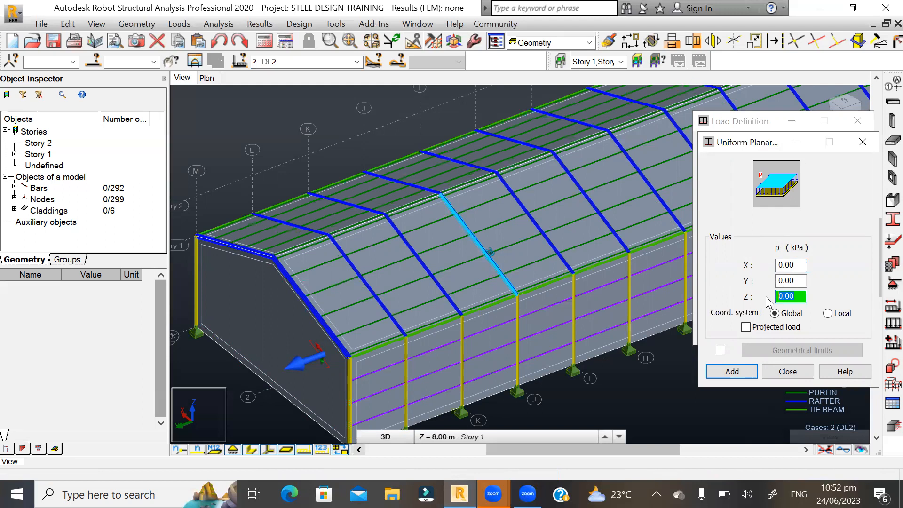
text(-)
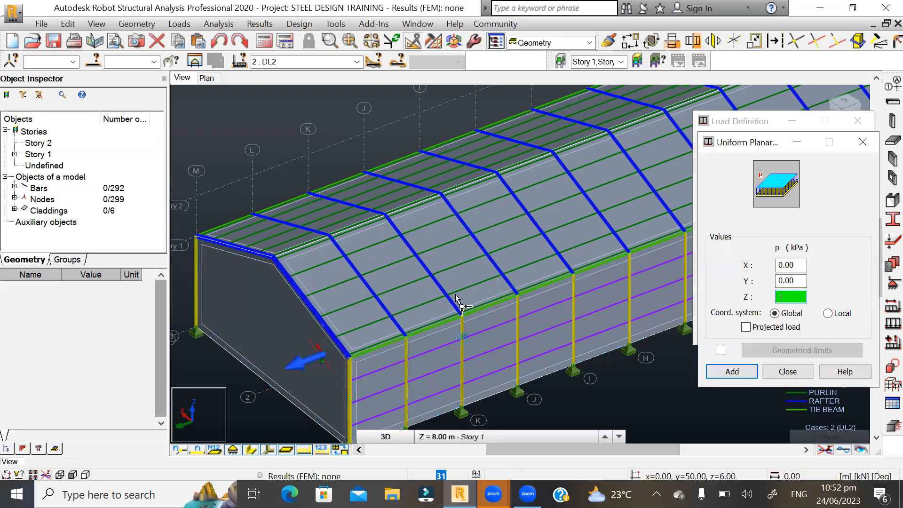
- Display the local axes of the structural elements and examine their directions on the roof and side wall
scroll(432, 347, down, 1)
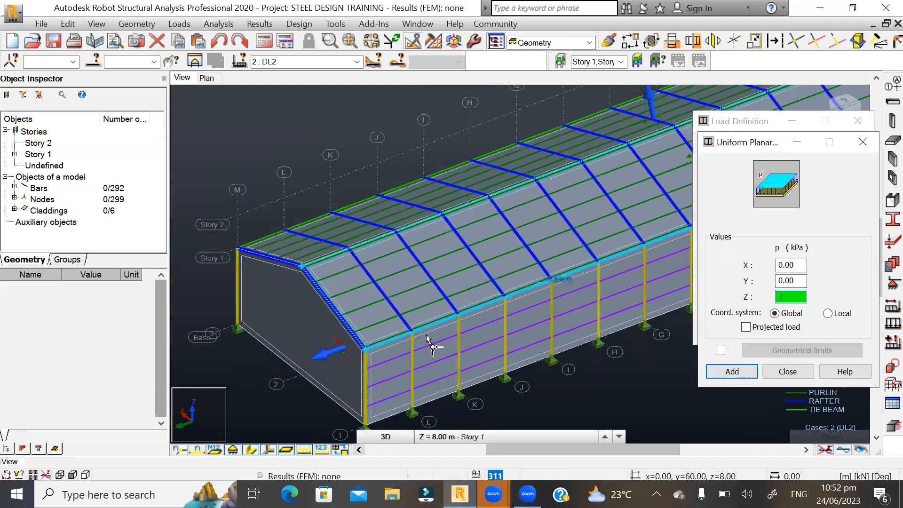
click(268, 451)
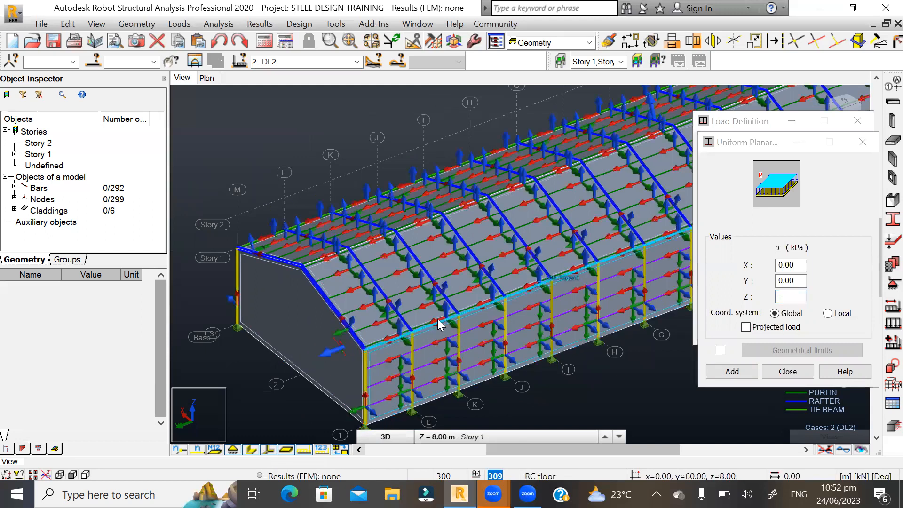
scroll(439, 325, up, 2)
scroll(439, 324, up, 1)
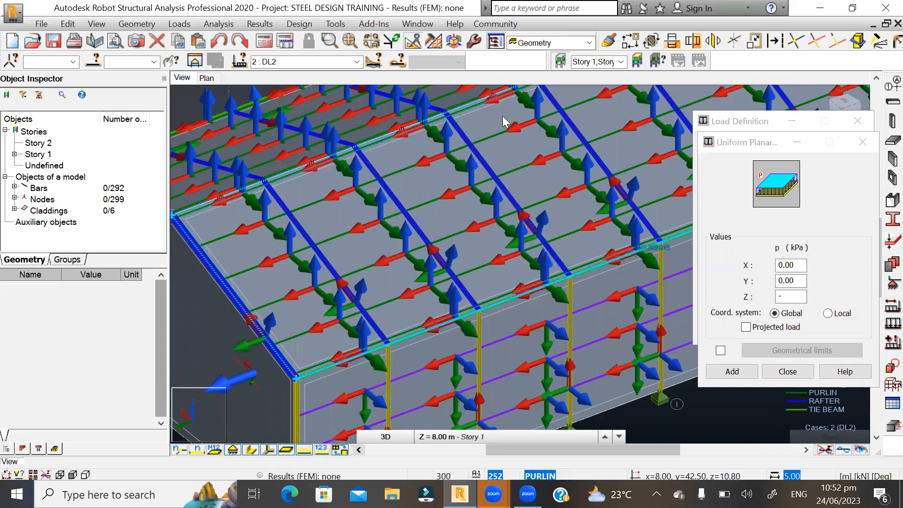
- Set the uniform planar load's Z pressure to -0.5 kPa in global coordinates, and add it with the local axes hidden
double_click(794, 296)
text(-0.5)
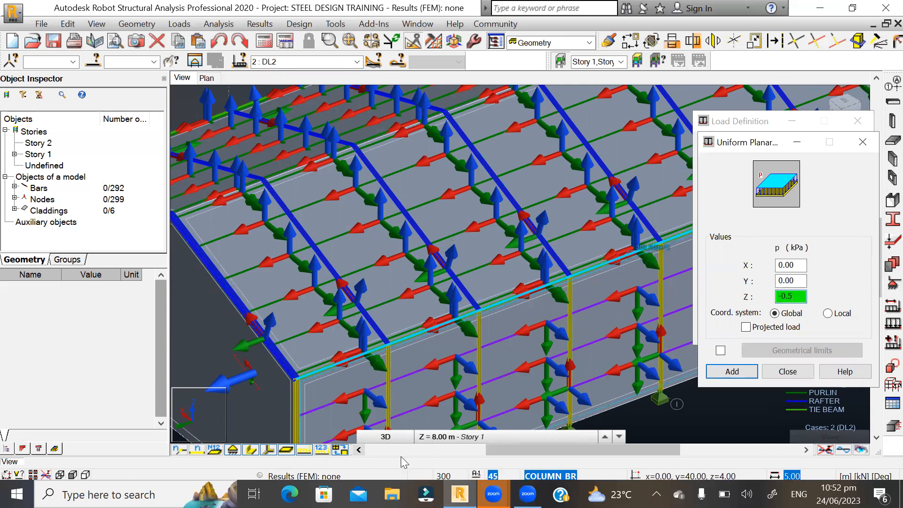
click(268, 450)
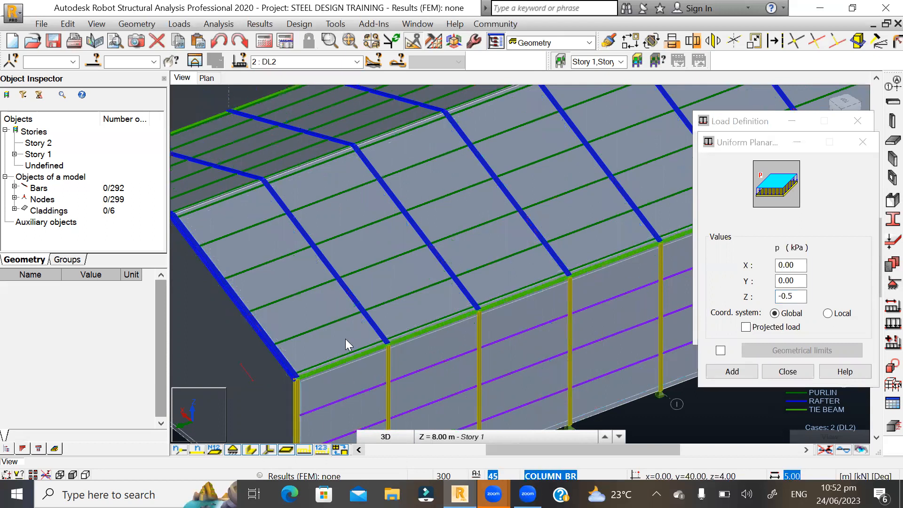
scroll(347, 310, down, 3)
click(738, 373)
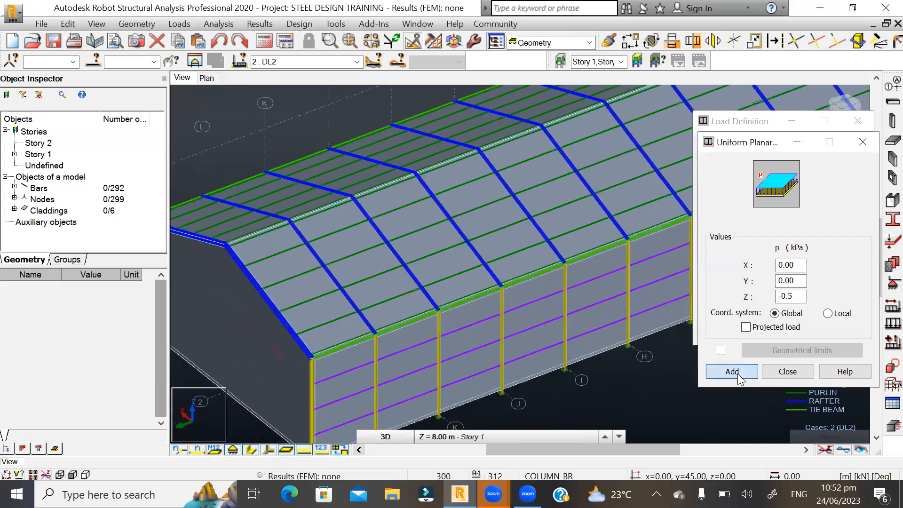
- Apply the uniform planar load of case DL2 to both roof slope claddings, 310 and 311, and close the load definition
click(734, 303)
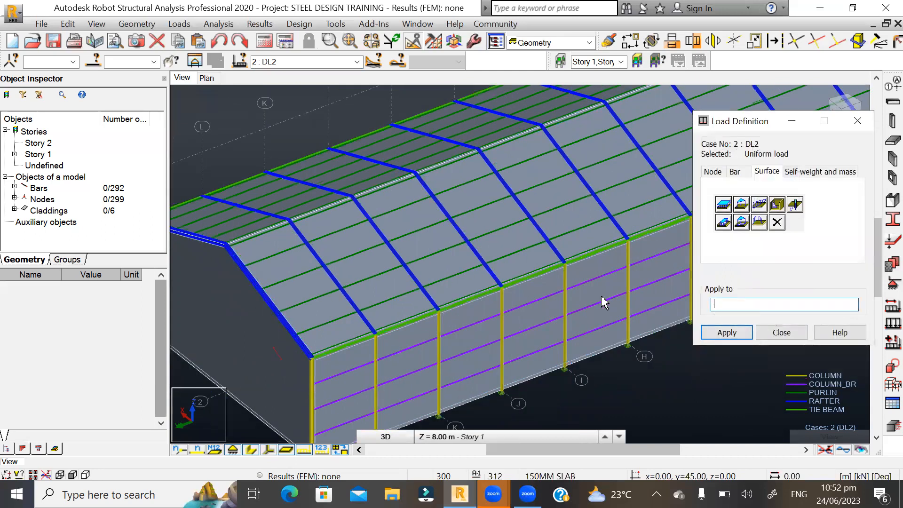
click(515, 245)
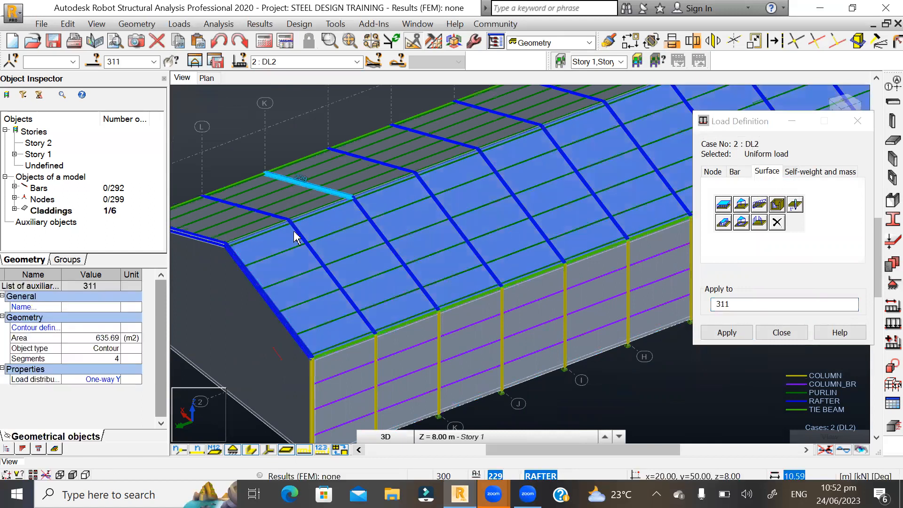
scroll(306, 167, up, 2)
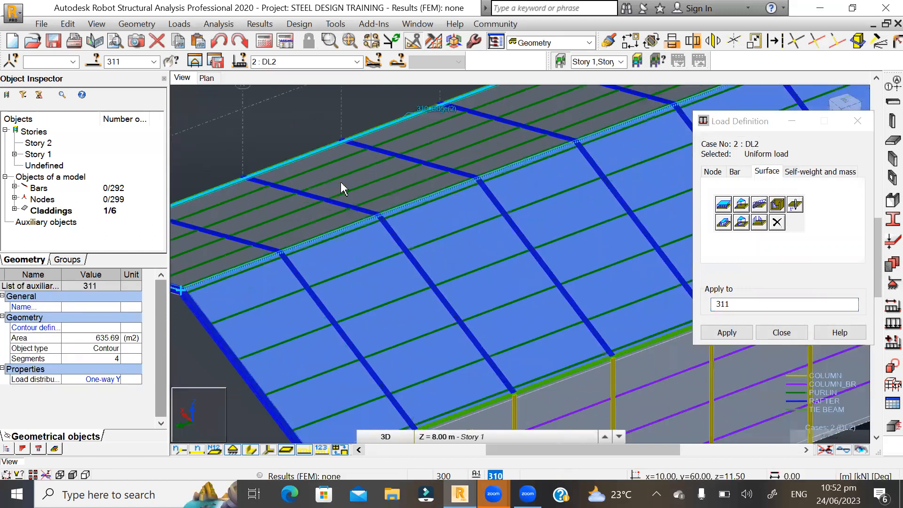
ctrl+click(327, 160)
scroll(371, 294, down, 4)
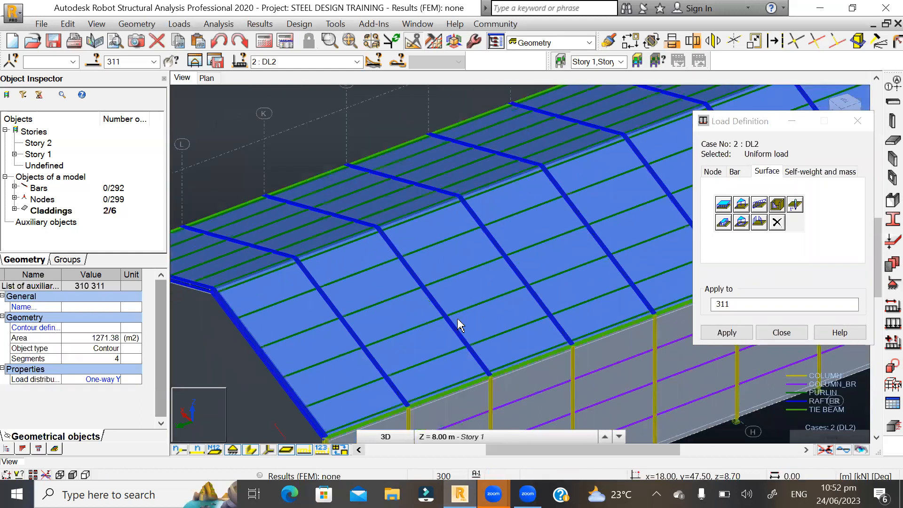
click(726, 333)
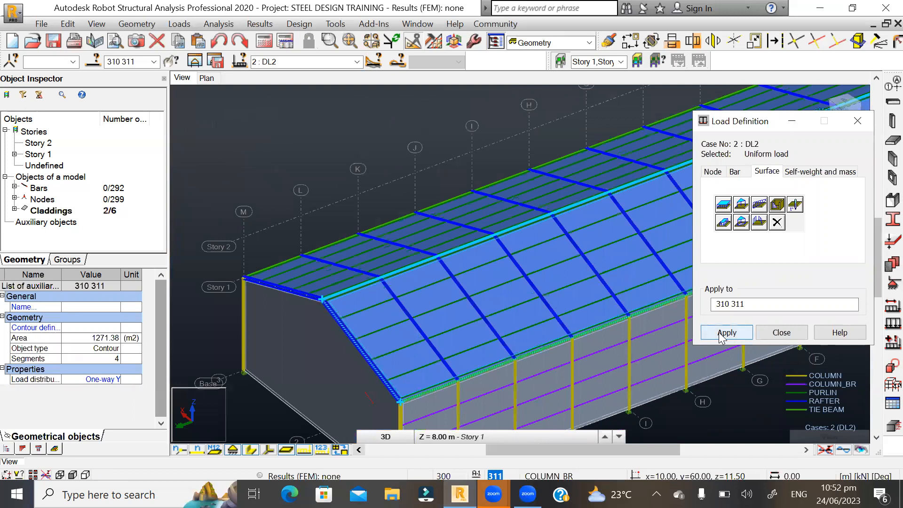
scroll(243, 212, down, 2)
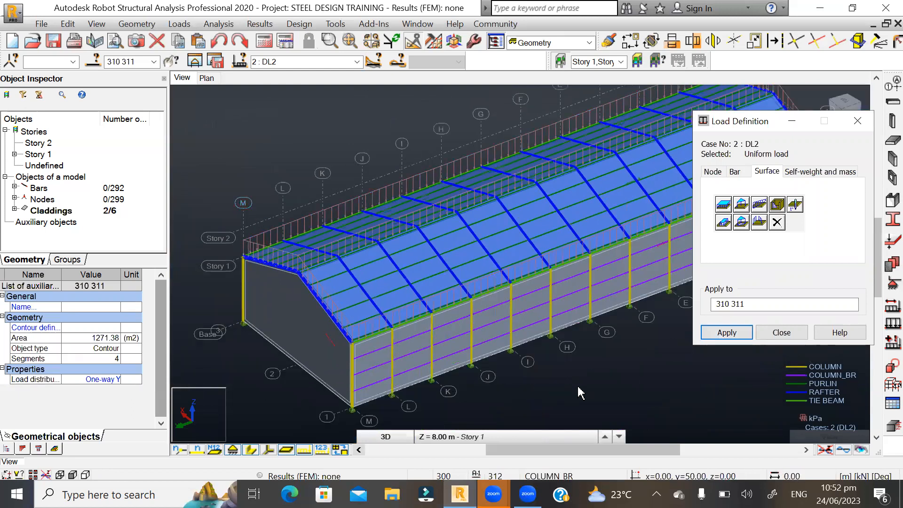
click(782, 332)
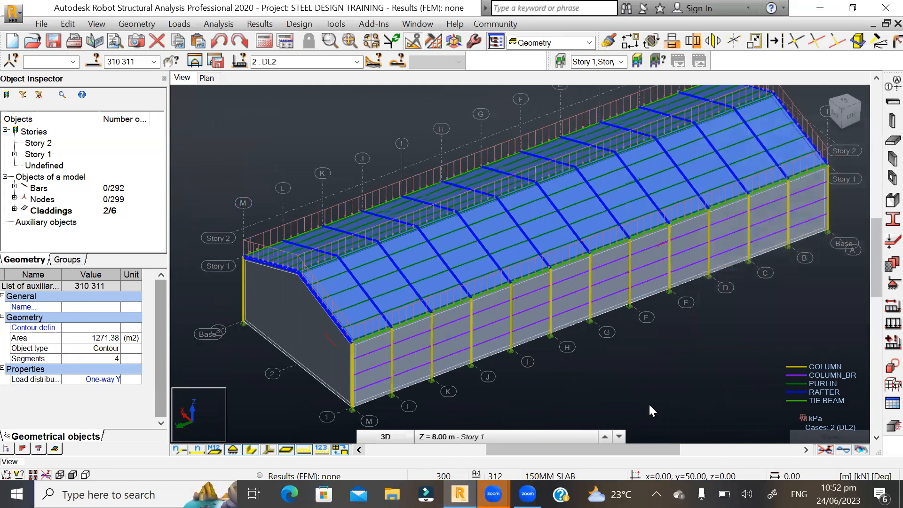
- Turn on the display of load symbols and load values in the model view, and inspect the roof loads
scroll(284, 311, up, 3)
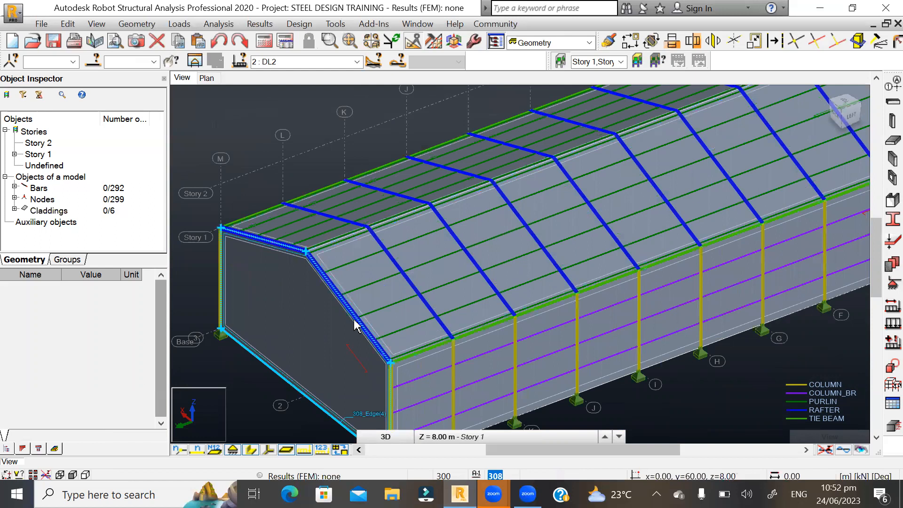
scroll(353, 325, down, 2)
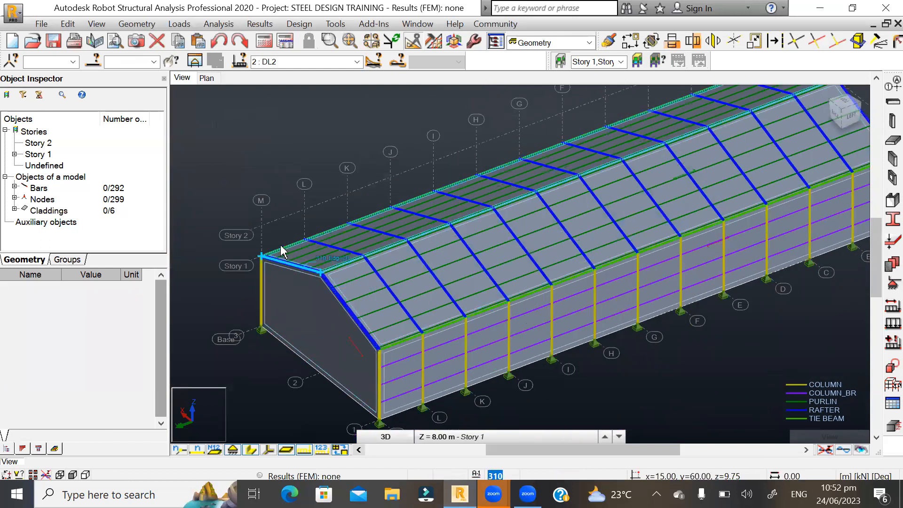
right_click(284, 127)
click(236, 277)
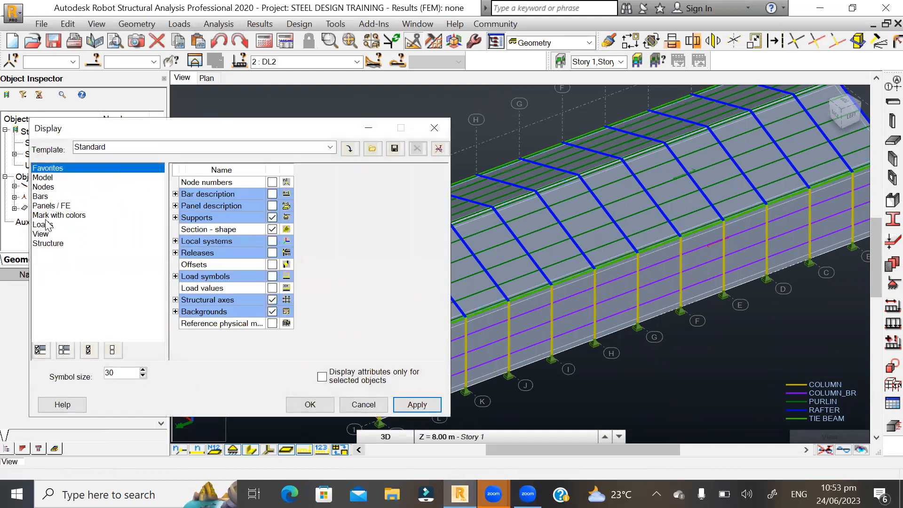
click(43, 225)
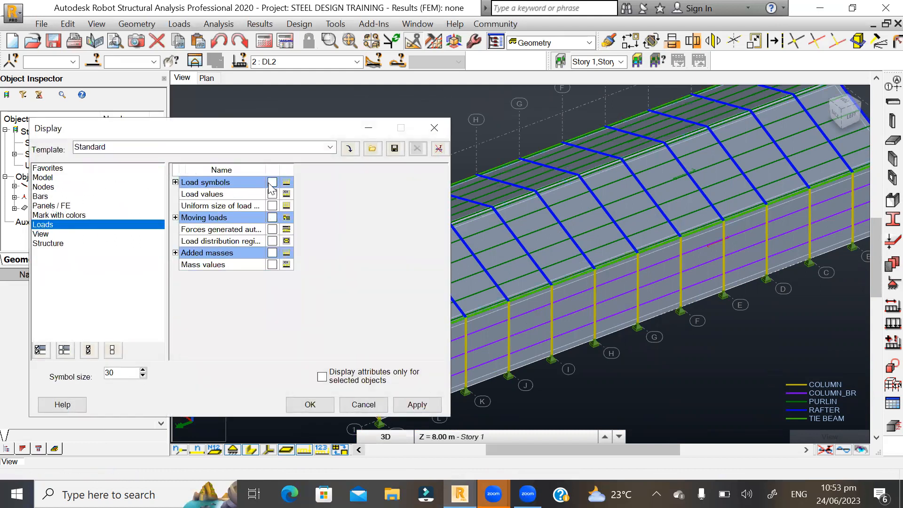
click(272, 183)
click(272, 194)
click(416, 405)
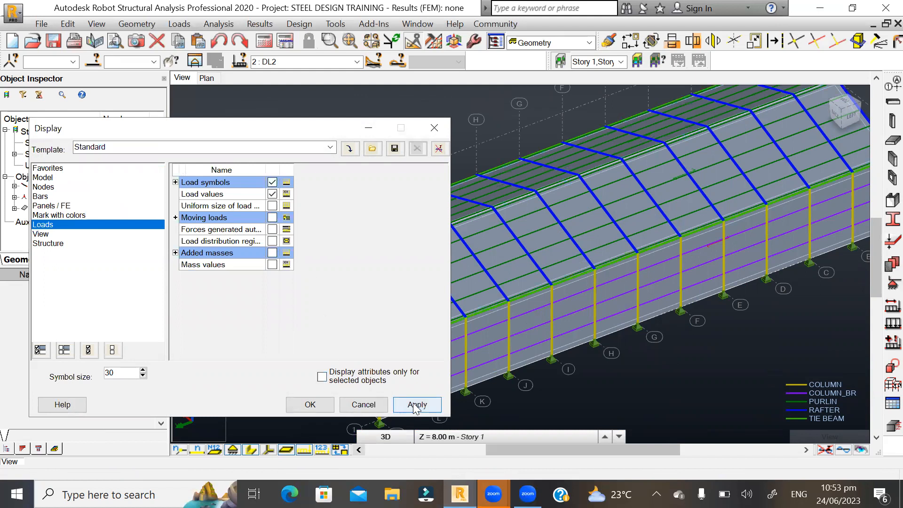
click(308, 405)
scroll(283, 369, down, 5)
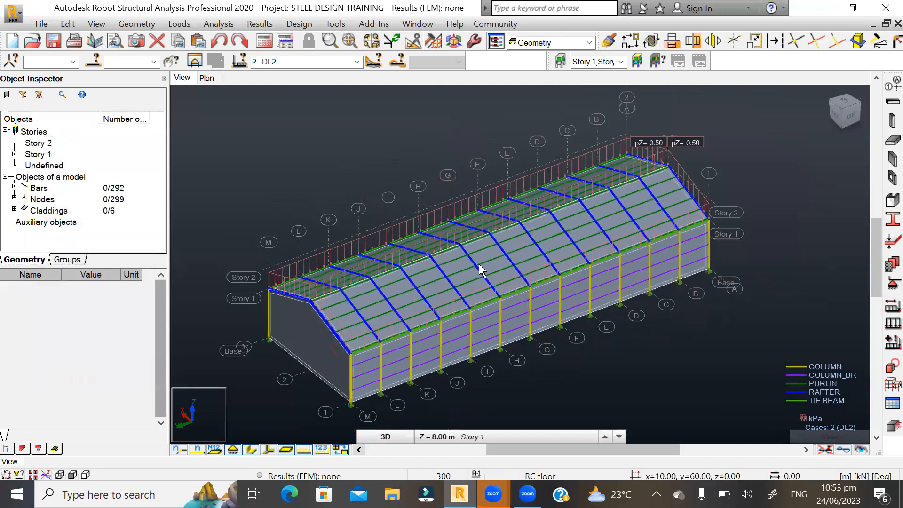
scroll(607, 195, up, 4)
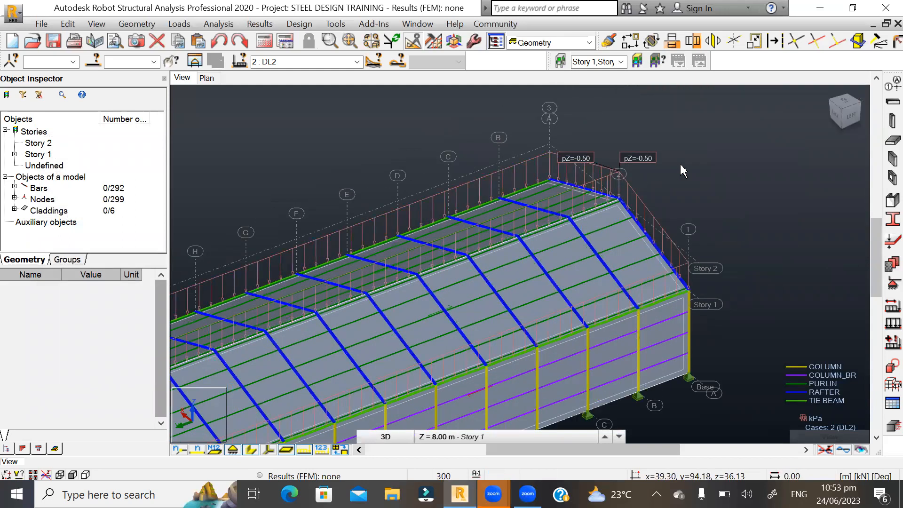
scroll(680, 170, down, 3)
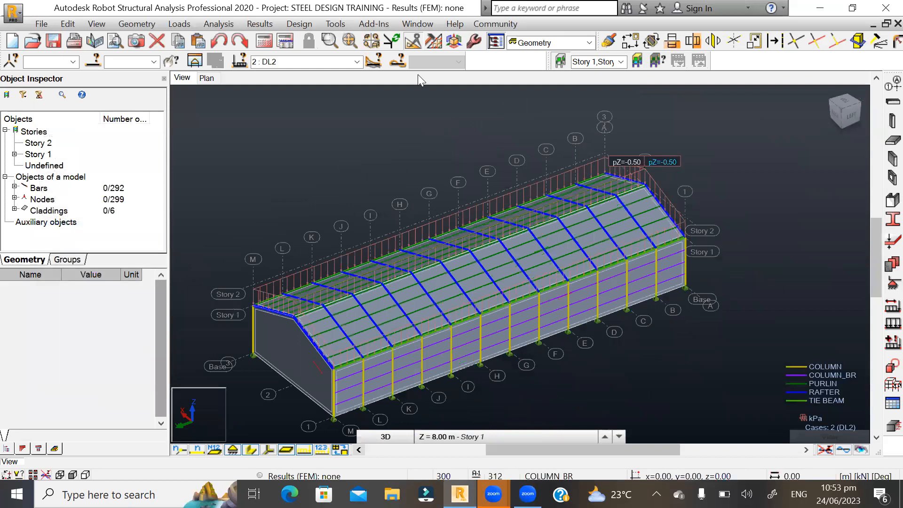
- Make LL1 the current load case and start a uniform planar surface load for it
click(301, 61)
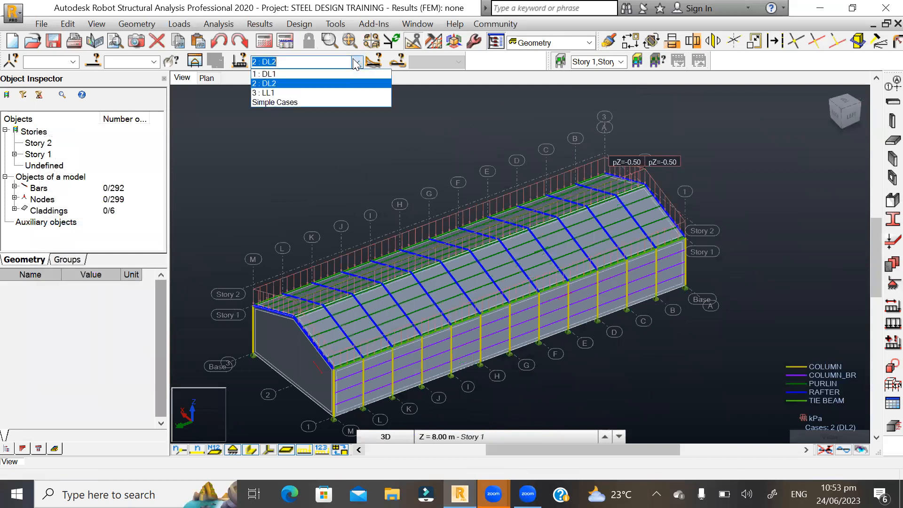
click(283, 92)
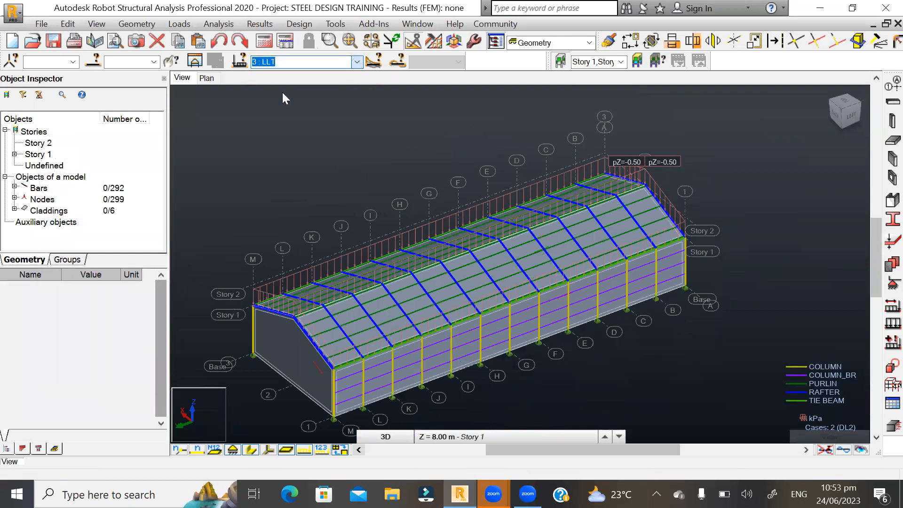
click(892, 306)
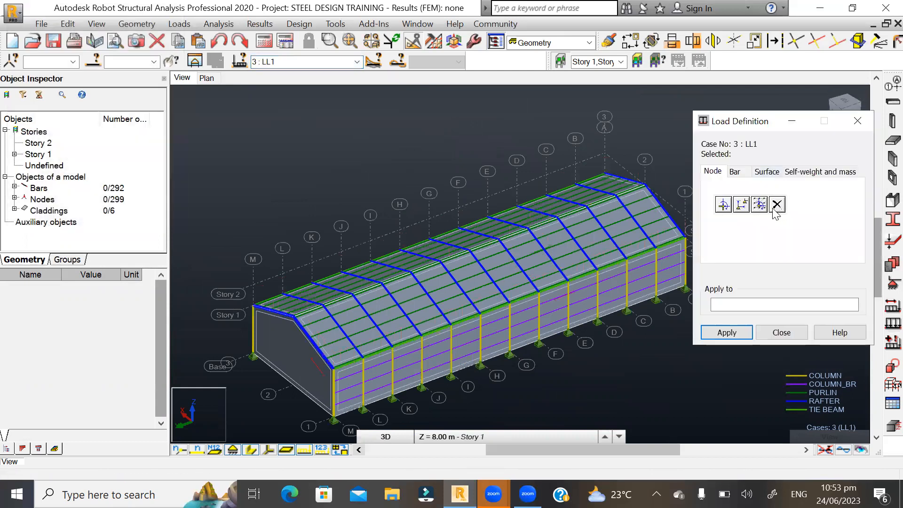
click(768, 172)
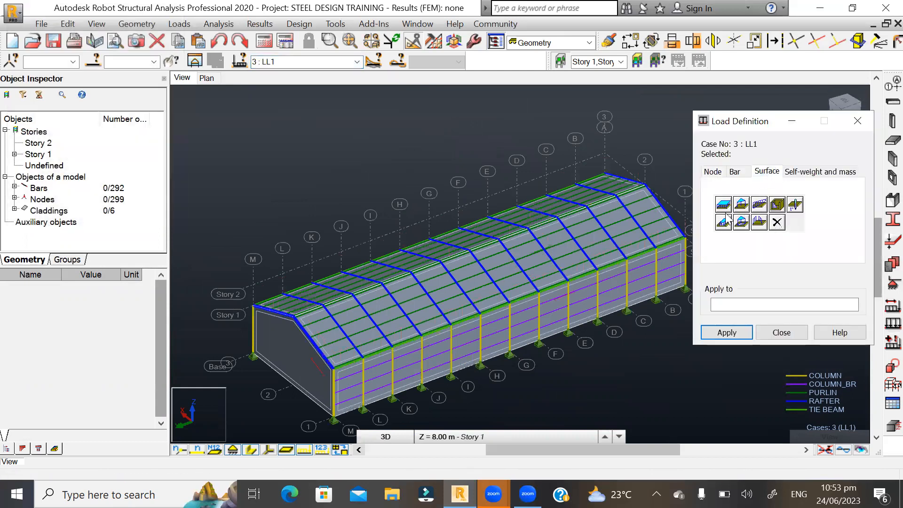
click(724, 205)
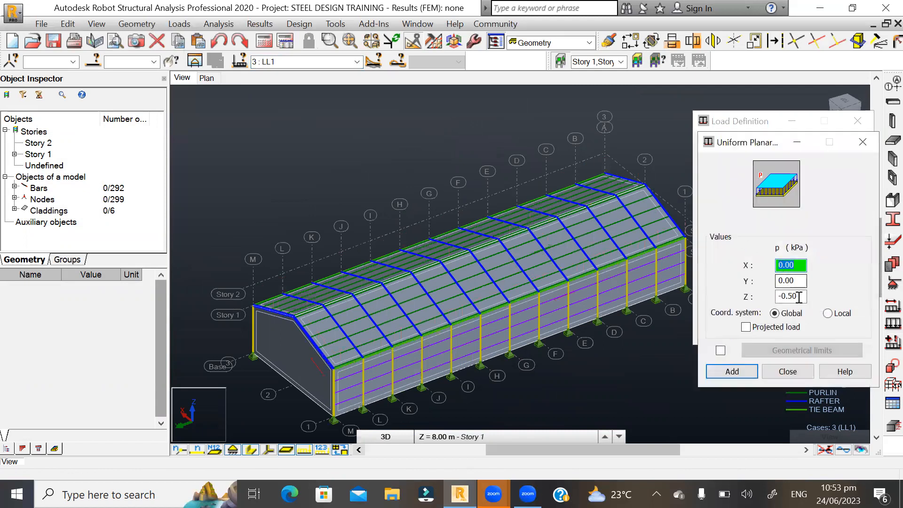
- Set the live load's Z pressure to -0.5 kPa in global coordinates and add the load
drag(800, 297, 769, 299)
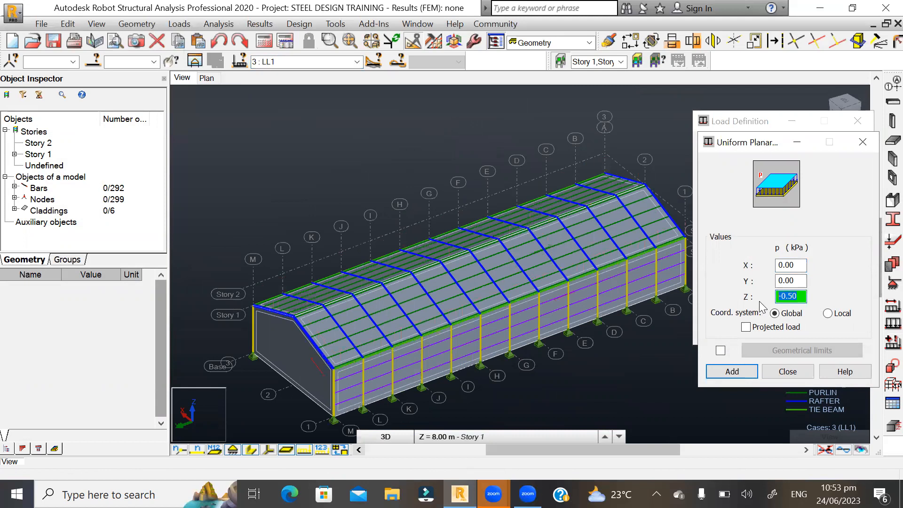
text(-0.5)
click(733, 371)
- Apply the LL1 uniform load to both roof slope claddings, 310 and 311, close the load definition and clear the selection
click(737, 306)
scroll(466, 339, up, 5)
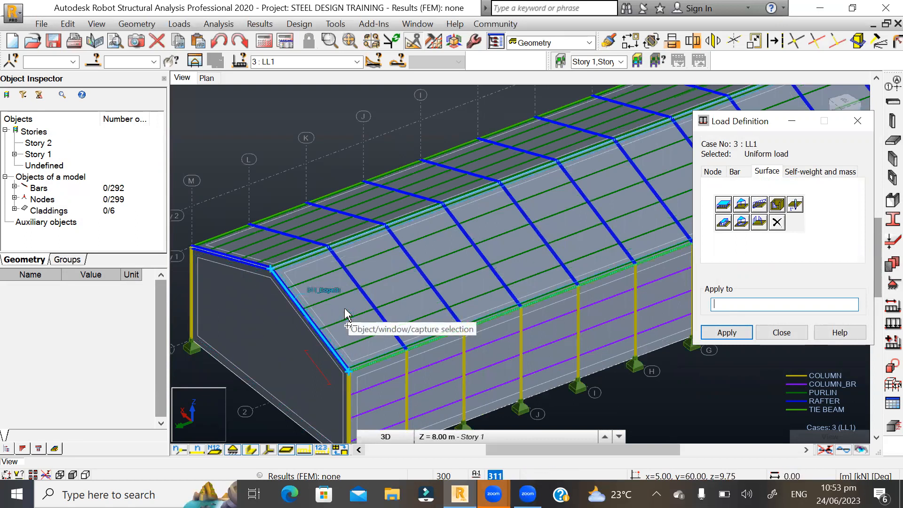
click(347, 314)
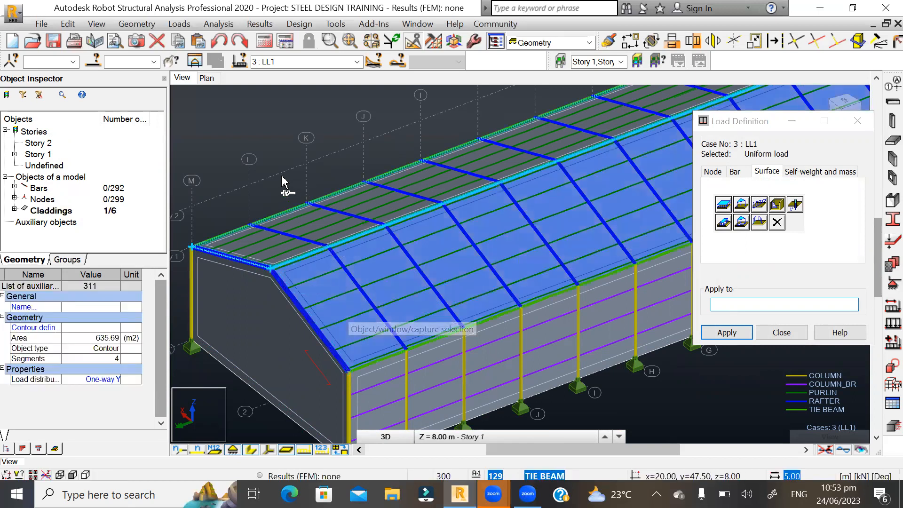
scroll(282, 178, left, 3)
scroll(262, 291, right, 2)
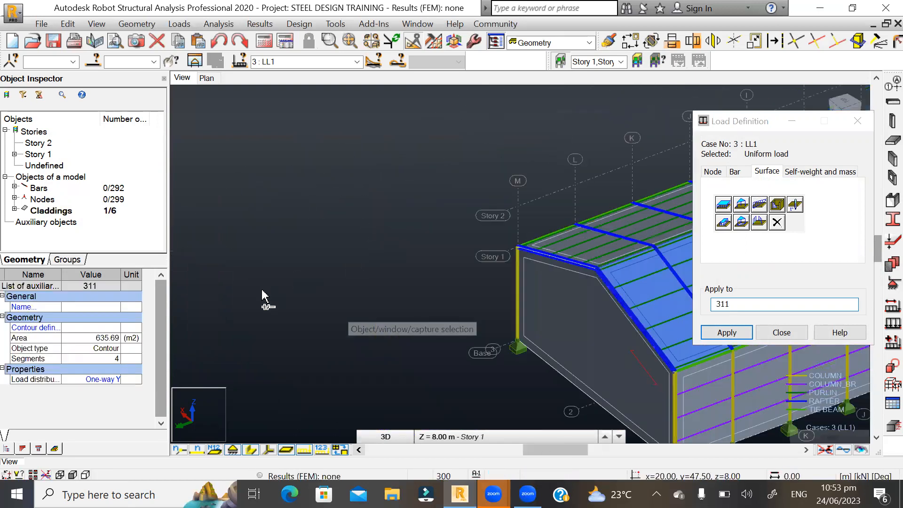
scroll(568, 296, right, 2)
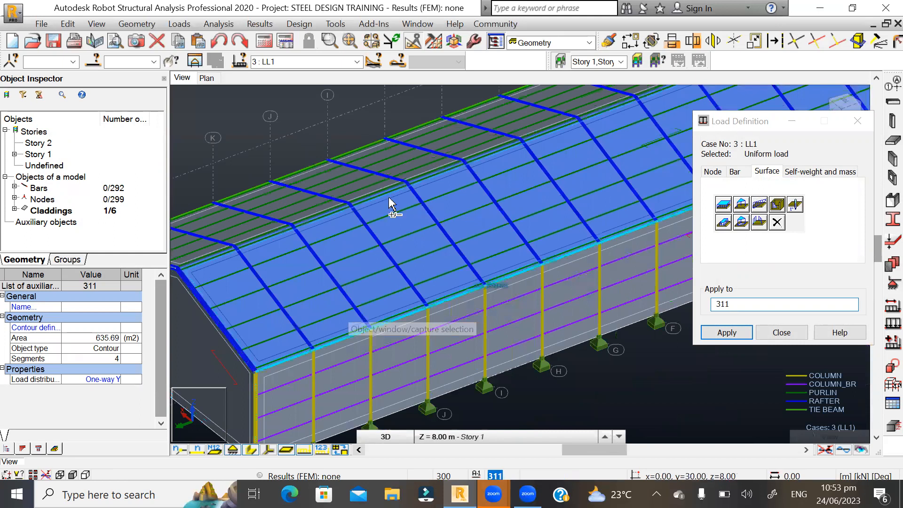
scroll(314, 173, up, 5)
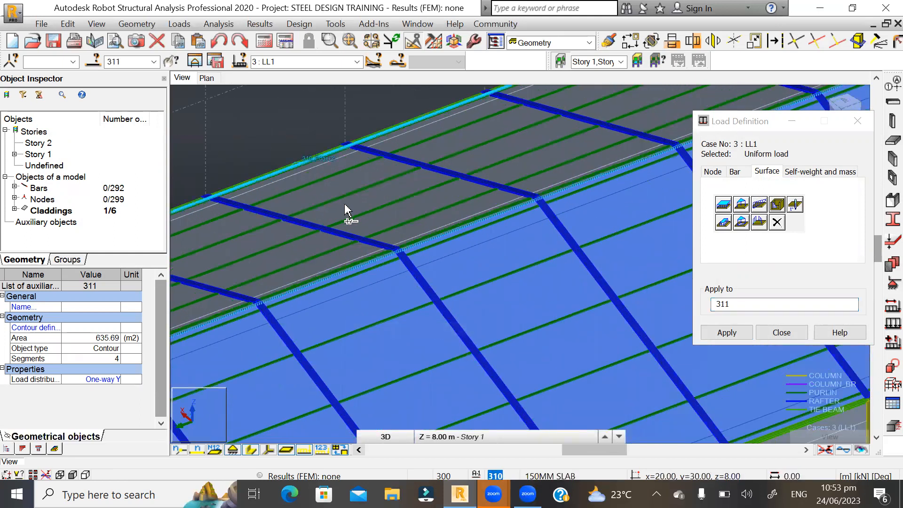
ctrl+click(345, 203)
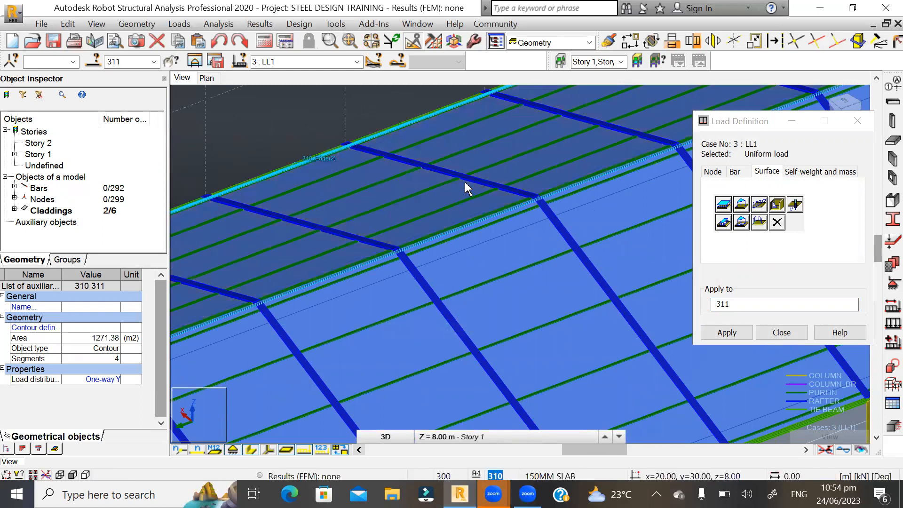
scroll(391, 219, down, 5)
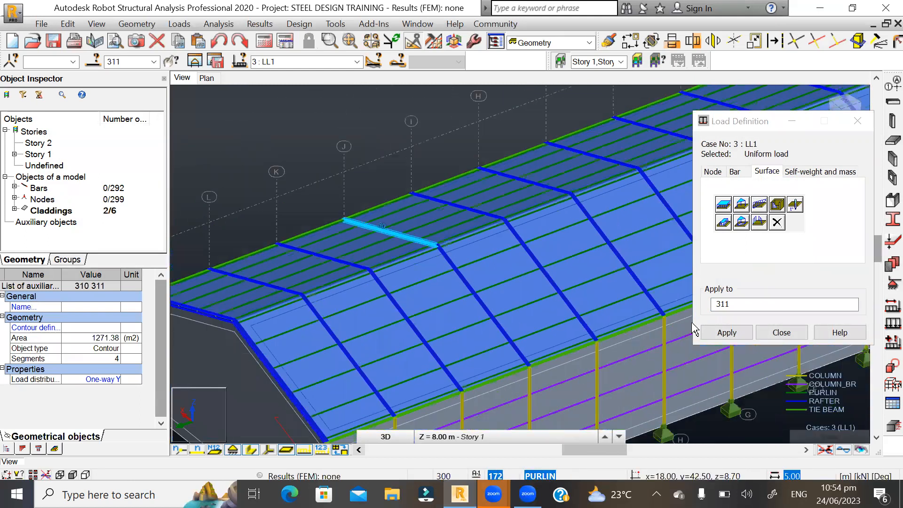
click(727, 332)
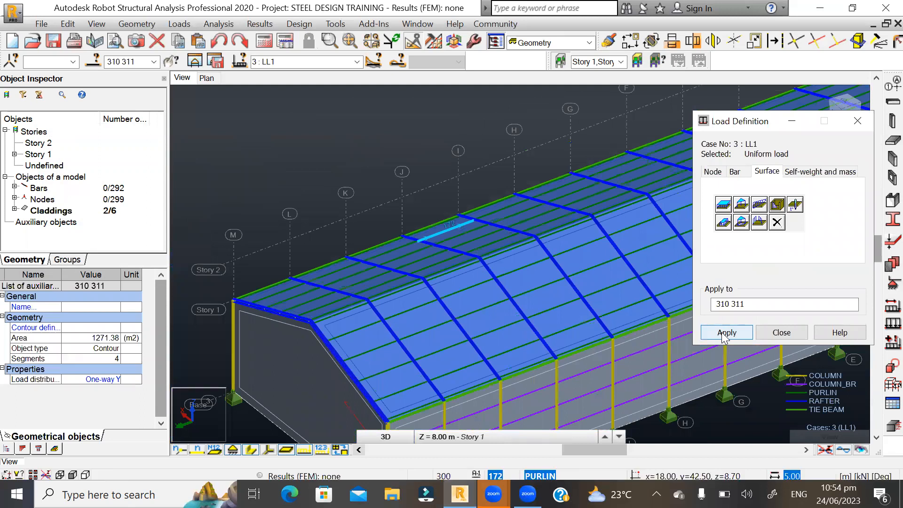
scroll(270, 299, down, 3)
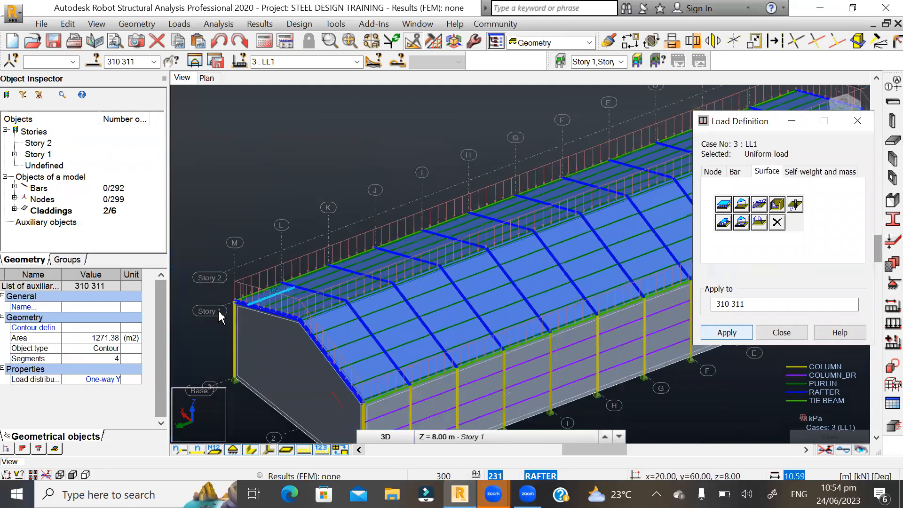
click(783, 331)
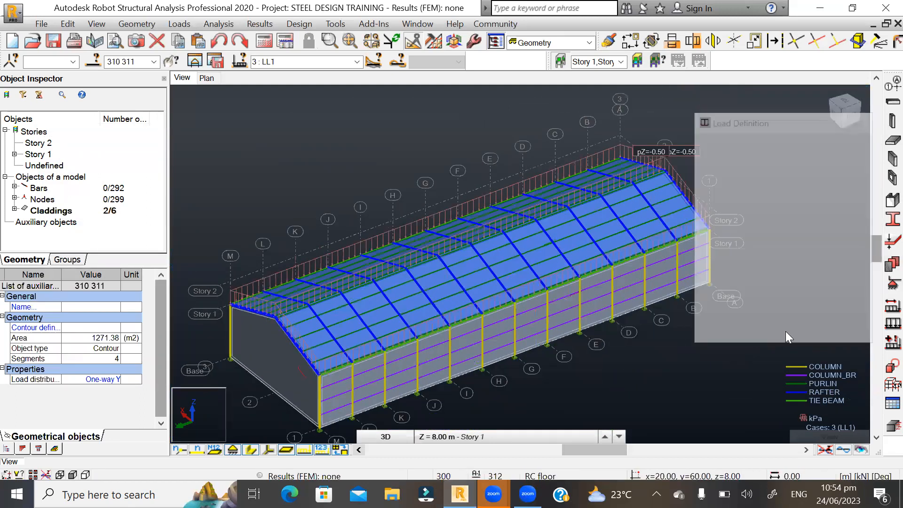
click(685, 357)
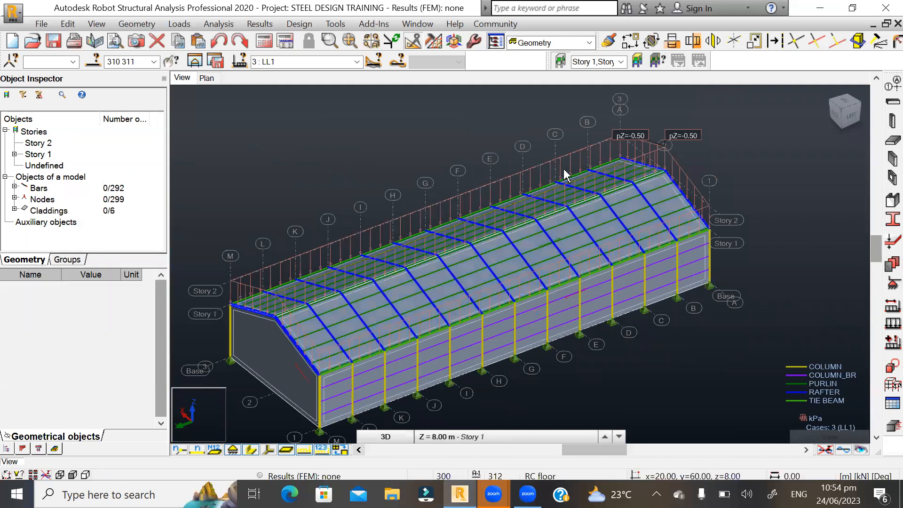
- Switch the current load case back to DL2 to check its roof loads
scroll(567, 136, down, 2)
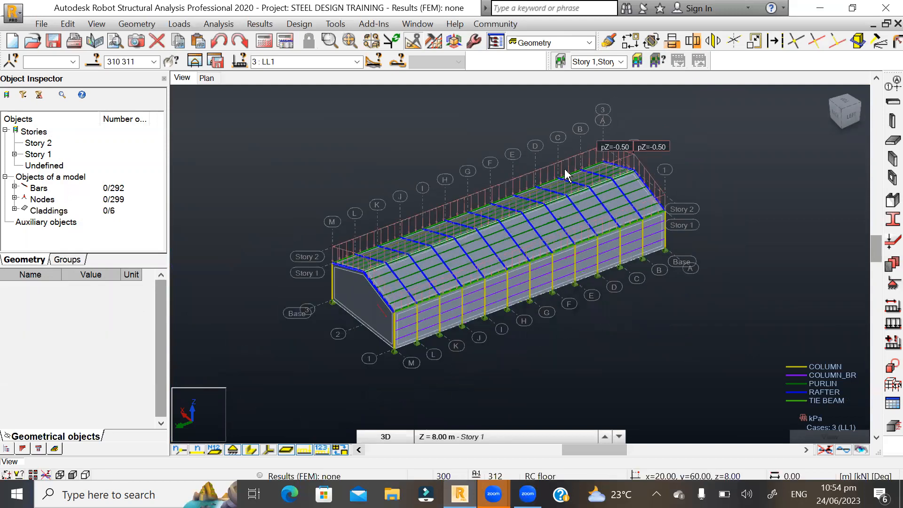
click(352, 61)
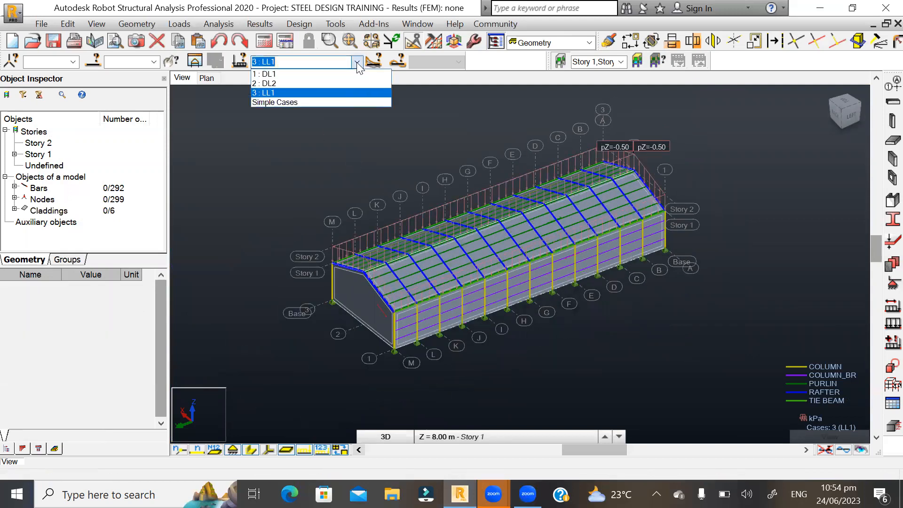
click(273, 83)
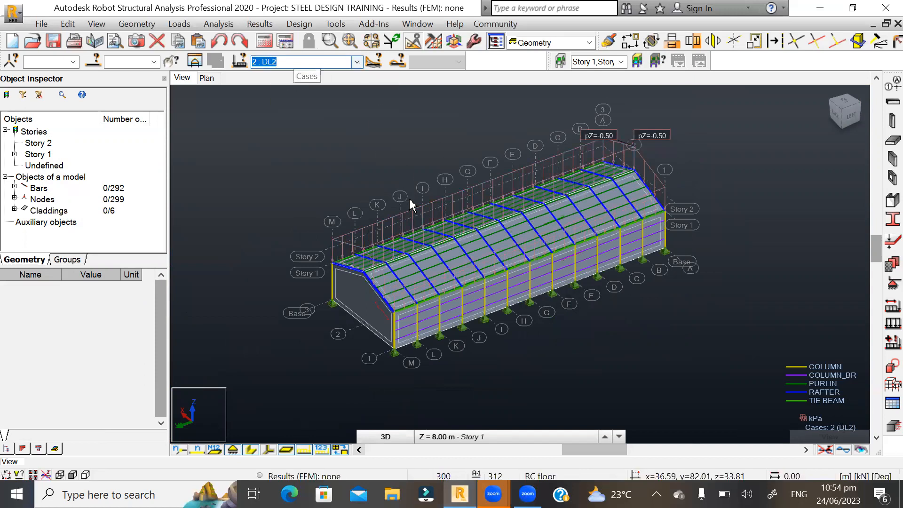
- Make LL1 the current load case and inspect its roof loads along the building in the 3D view
scroll(659, 151, up, 2)
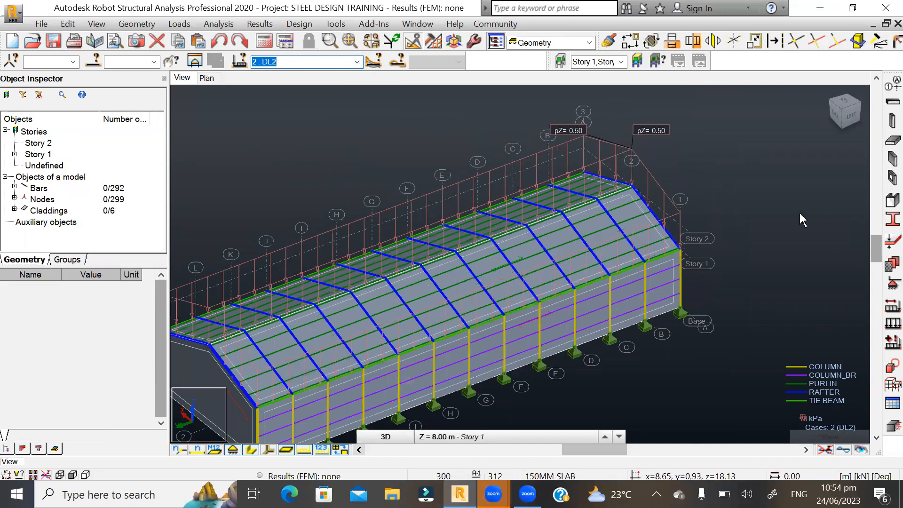
click(358, 62)
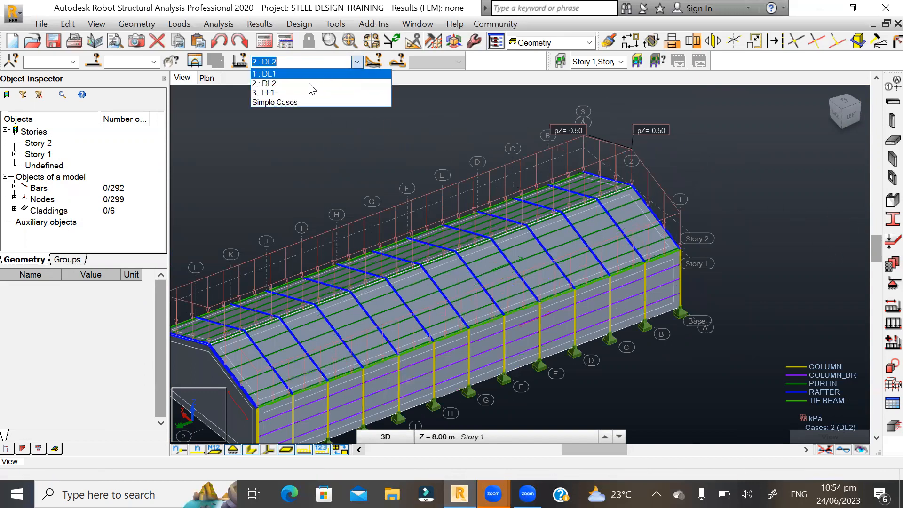
click(276, 94)
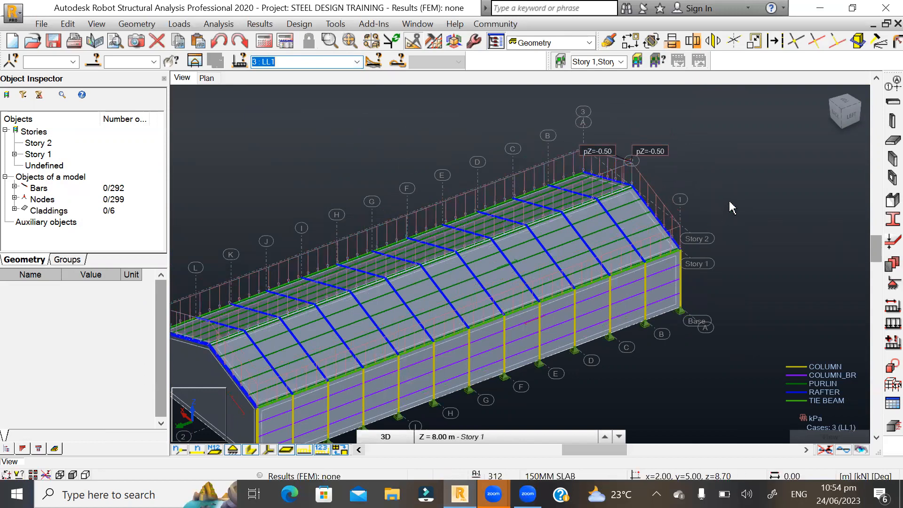
scroll(620, 158, down, 2)
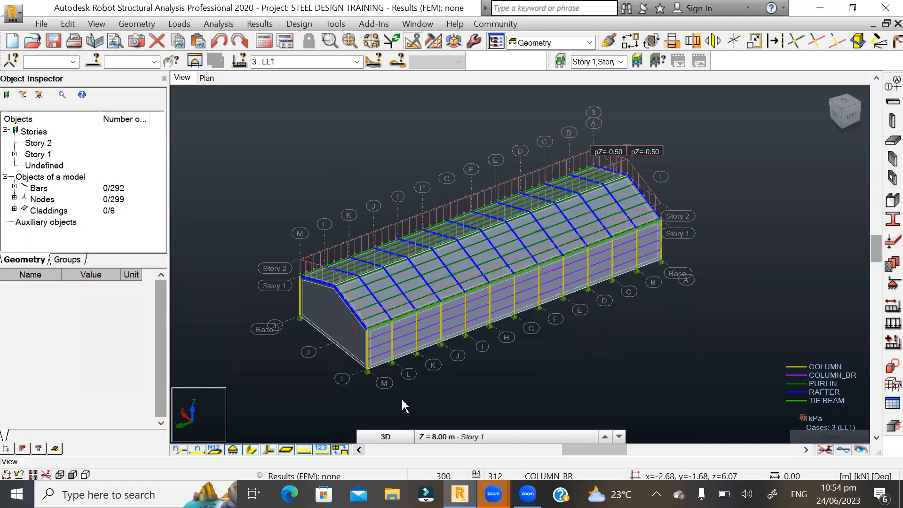
scroll(334, 416, up, 3)
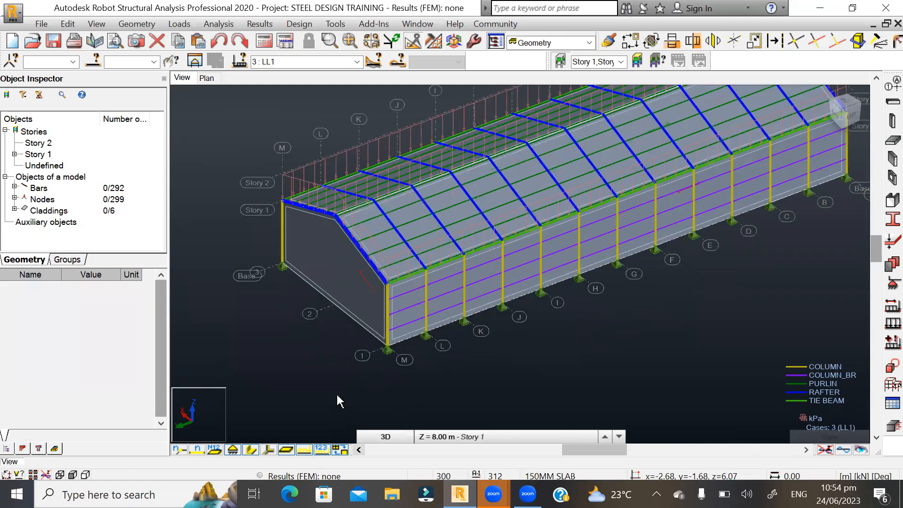
scroll(337, 398, down, 3)
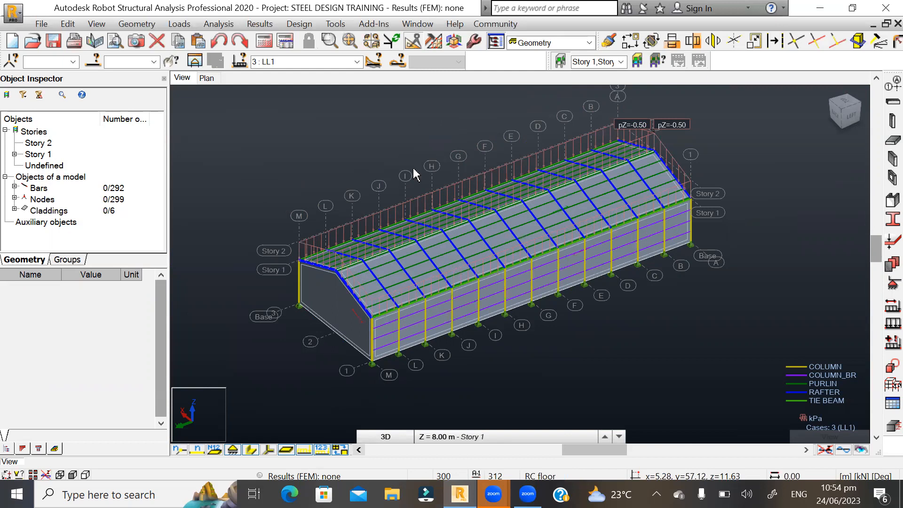
scroll(415, 174, up, 1)
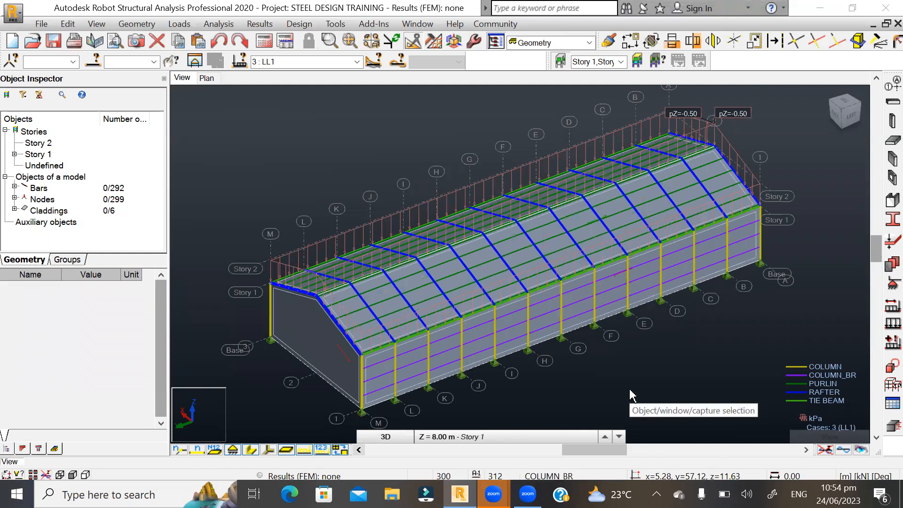
click(527, 440)
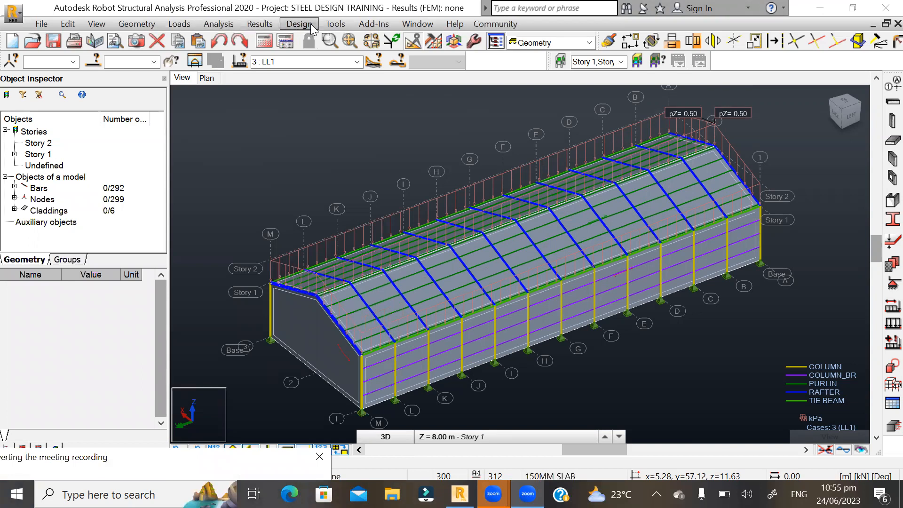
- Open the wind load generation, enable wind directions X+, X-, Y+ and Y-, and set the wind velocity to 15 m/s
click(180, 24)
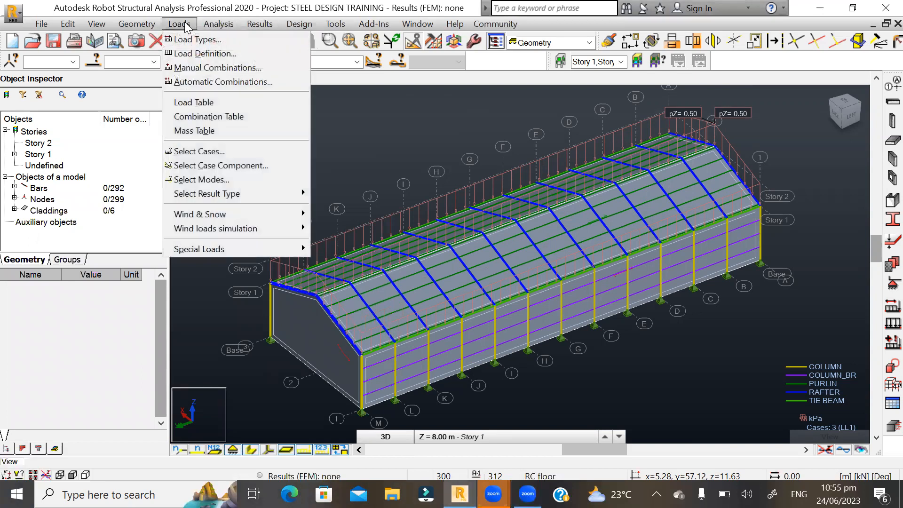
mouse_move(217, 229)
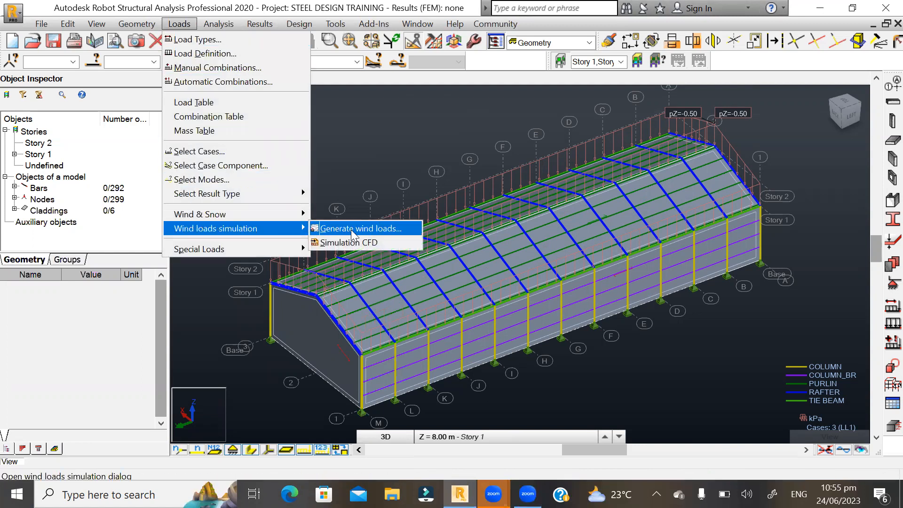
click(372, 229)
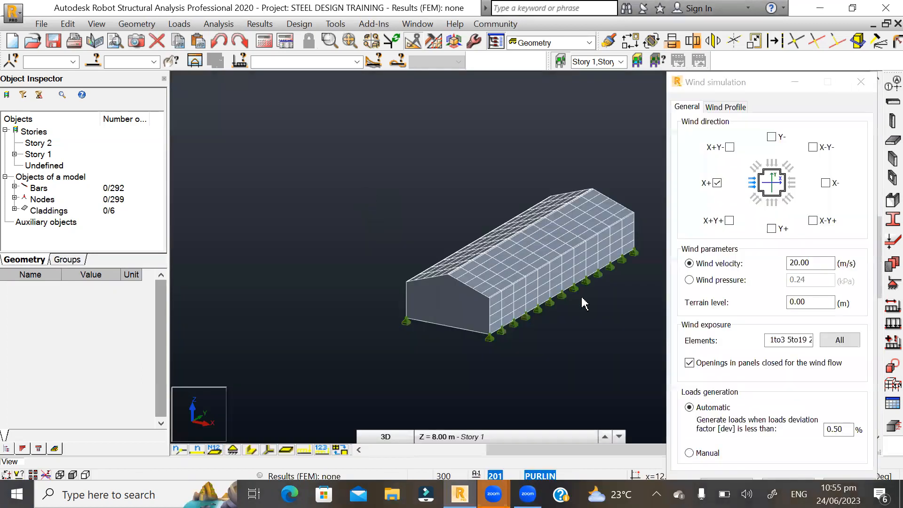
scroll(647, 268, up, 4)
scroll(616, 244, down, 3)
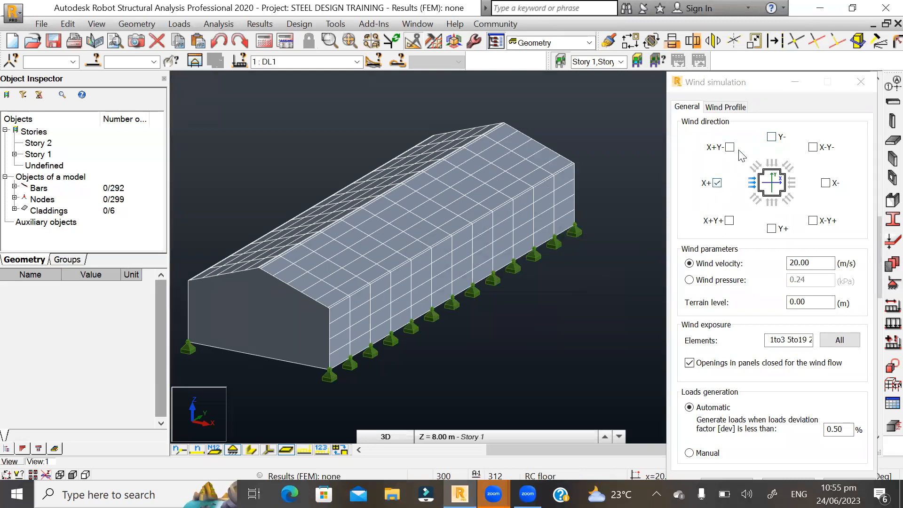
click(772, 137)
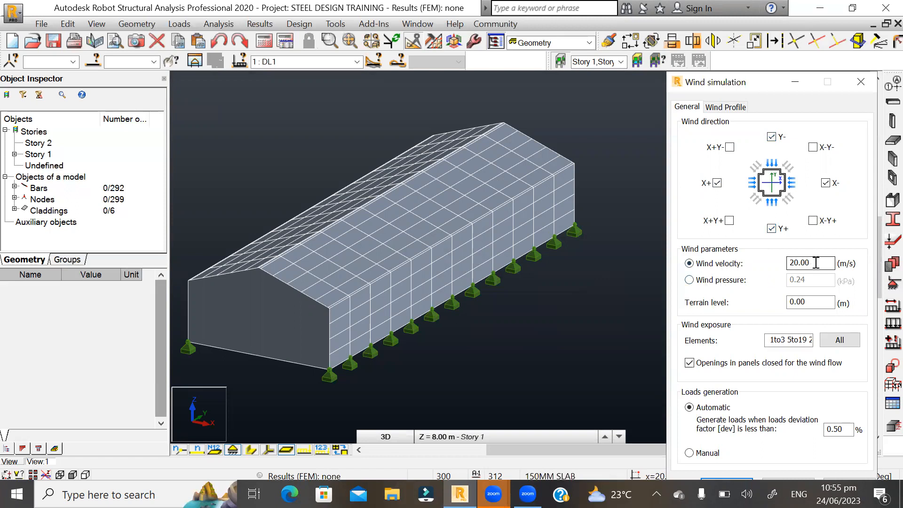
drag(816, 263, 780, 264)
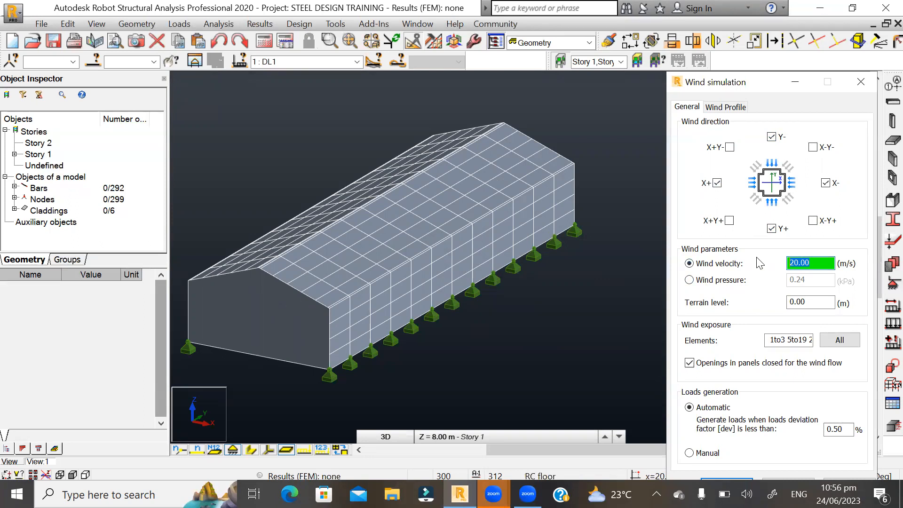
text(15)
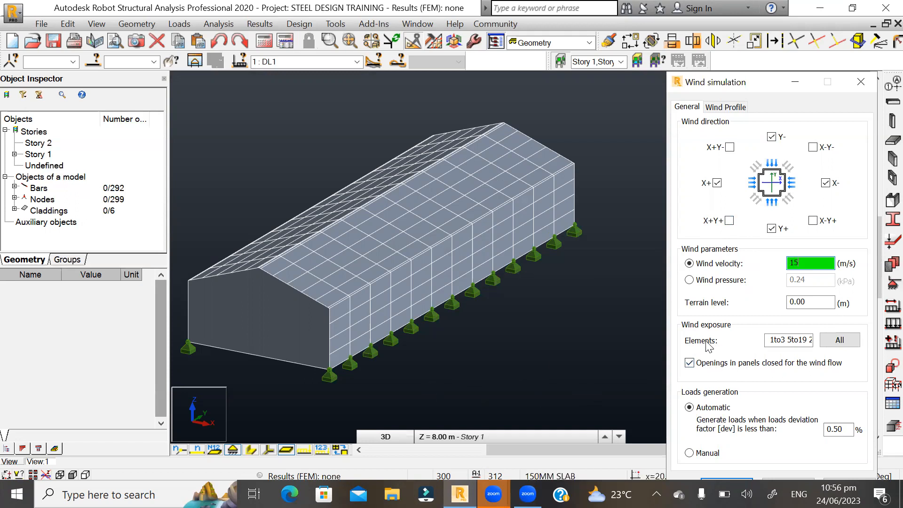
- Clear the list of elements exposed to the wind
drag(799, 340, 750, 342)
click(807, 340)
drag(806, 342, 736, 341)
drag(806, 341, 736, 343)
key(BackSpace)
key(BackSpace)
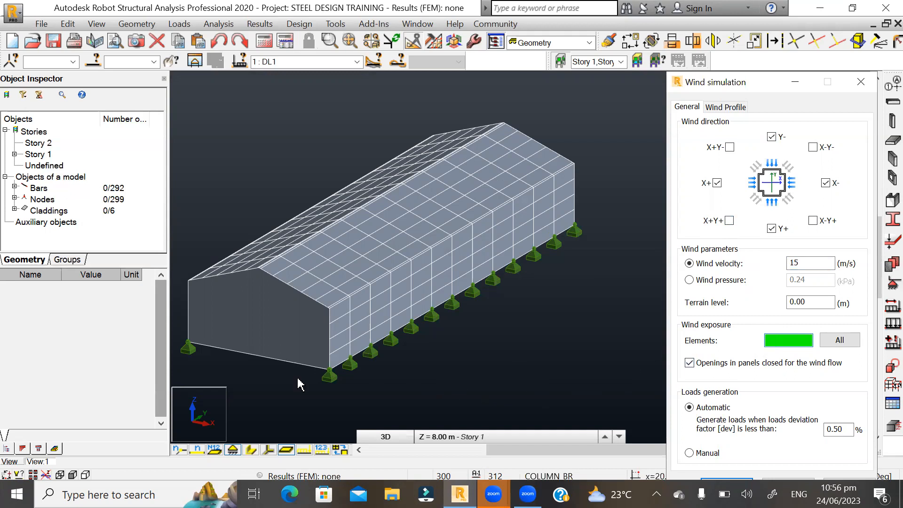
- Select the gable-end cladding 307 and extend the selection to all claddings of the same material
scroll(254, 365, up, 1)
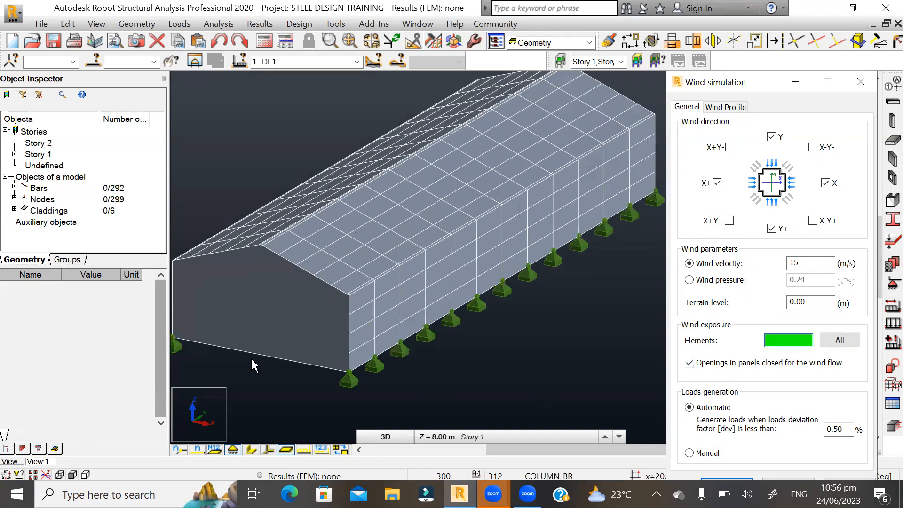
click(298, 299)
right_click(299, 299)
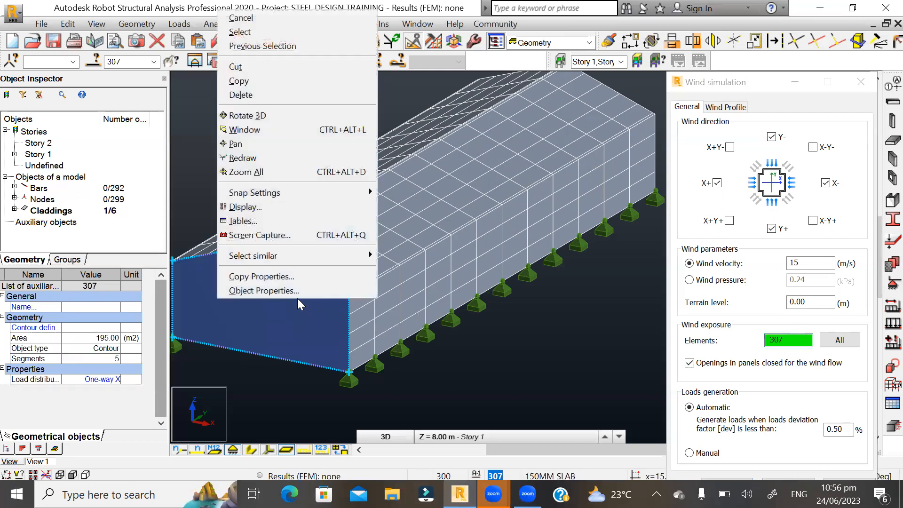
mouse_move(349, 254)
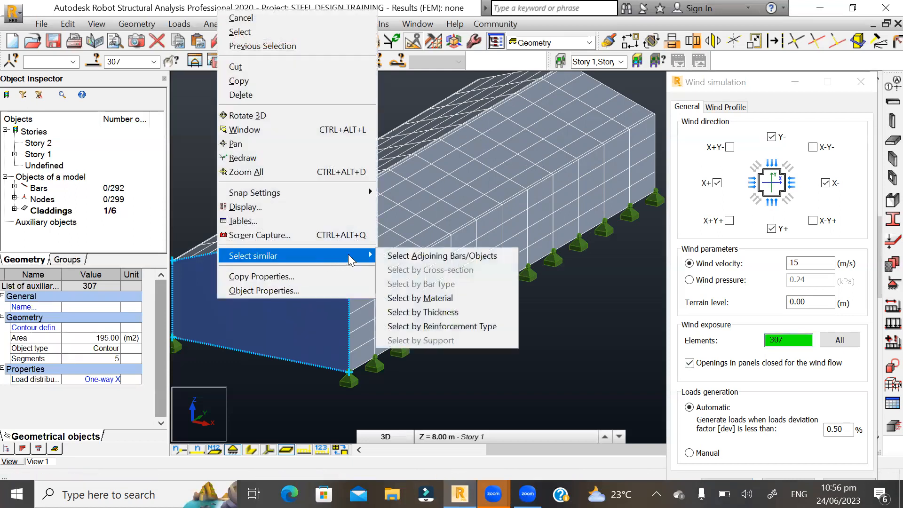
click(393, 298)
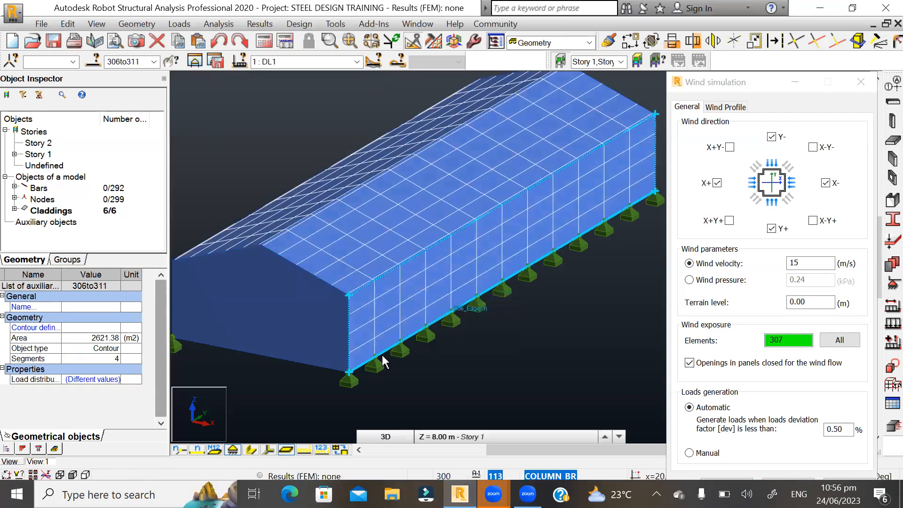
- Copy the selected object list 306to311 into the wind exposure elements and start the wind simulation
scroll(464, 318, down, 2)
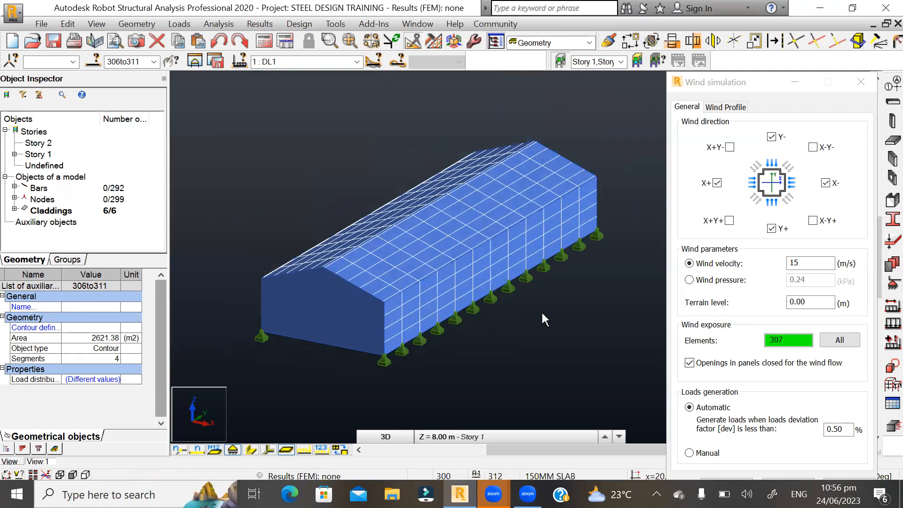
double_click(144, 62)
key(ctrl+c)
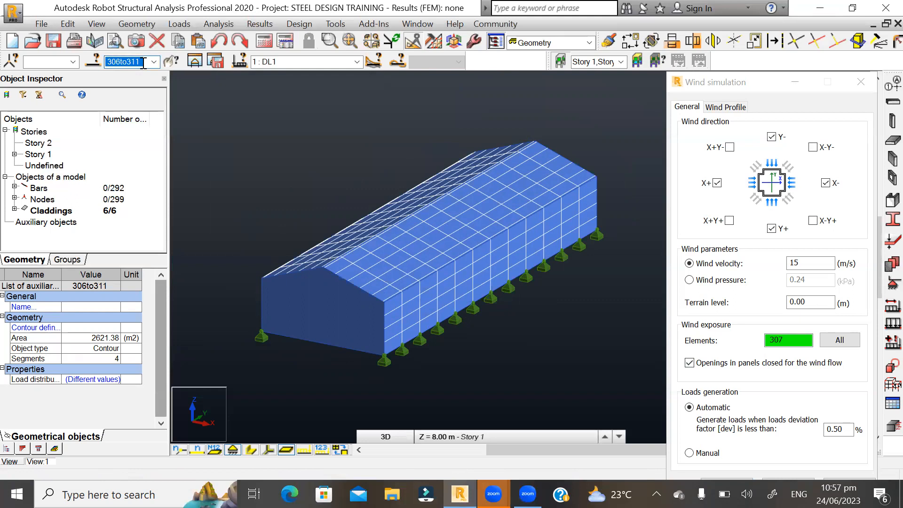
click(795, 342)
drag(796, 343, 725, 341)
key(ctrl+v)
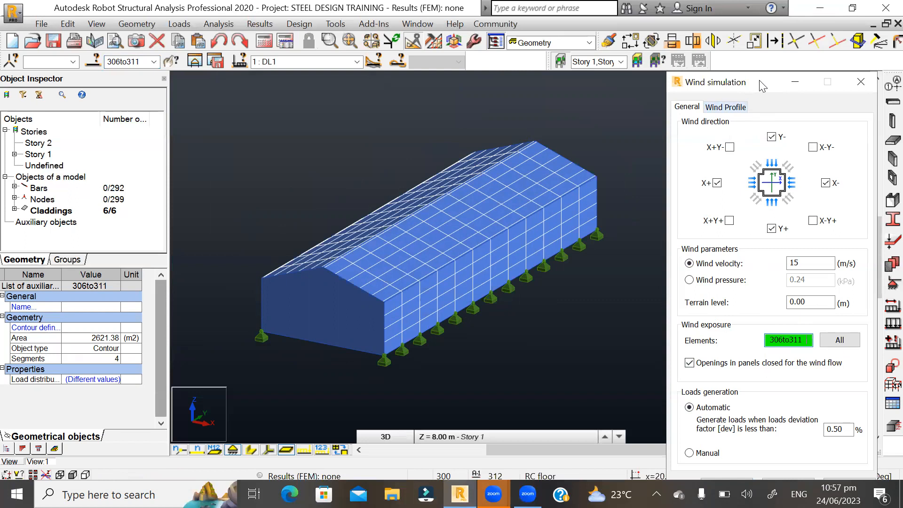
drag(762, 86, 725, 47)
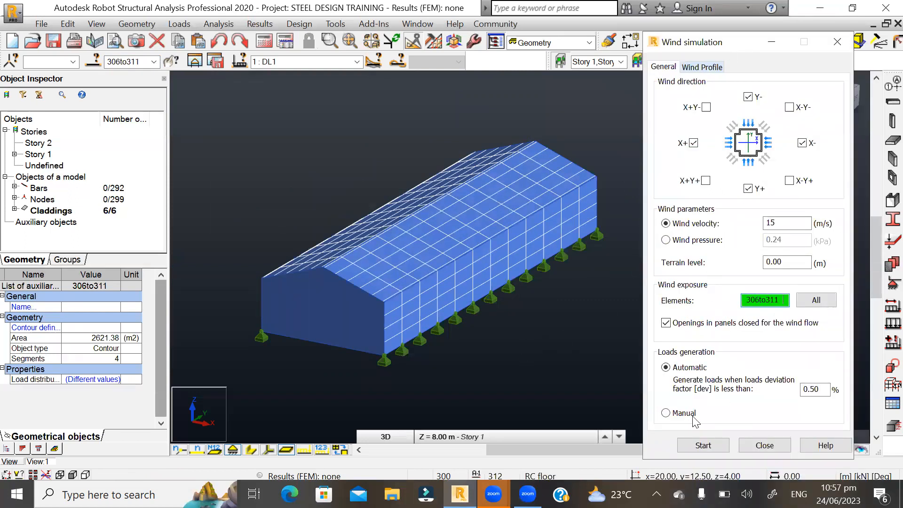
click(698, 447)
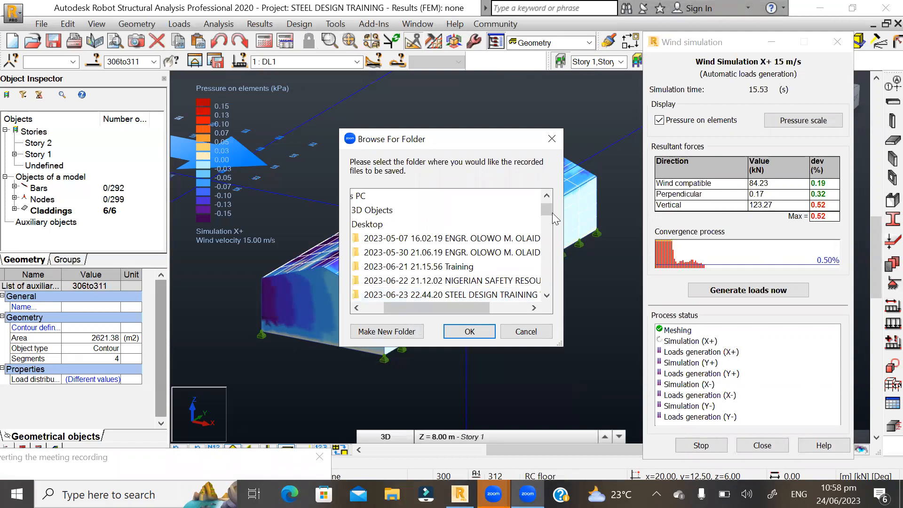
- Choose the STEEL DESIGN IAT folder as the location for saving the Zoom meeting recording
drag(552, 212, 547, 299)
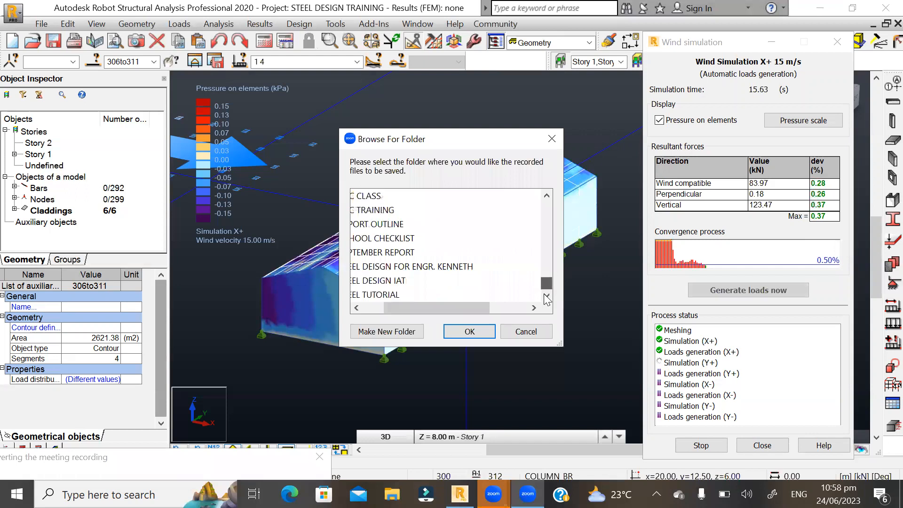
drag(448, 308, 388, 307)
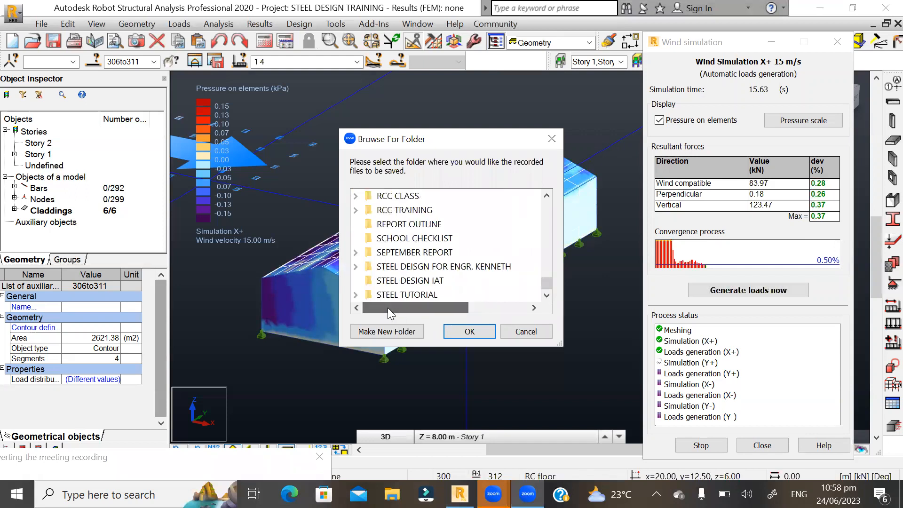
click(409, 281)
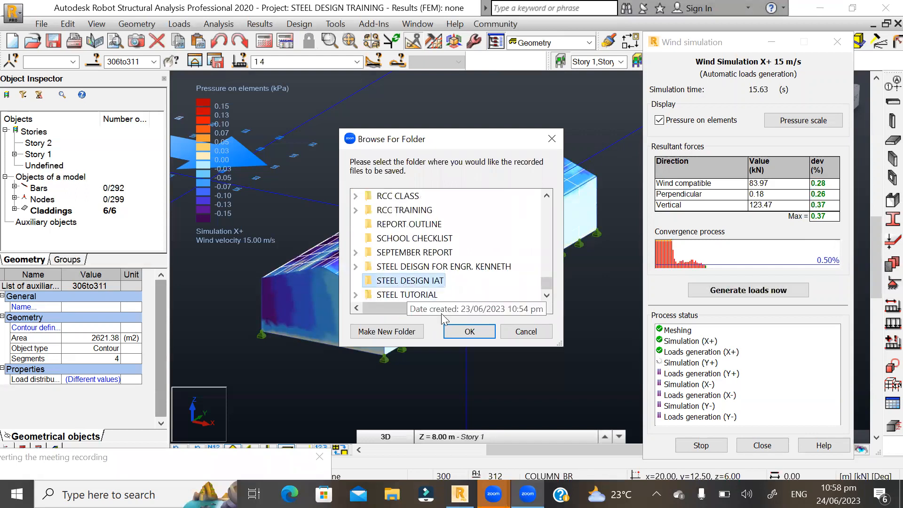
click(459, 335)
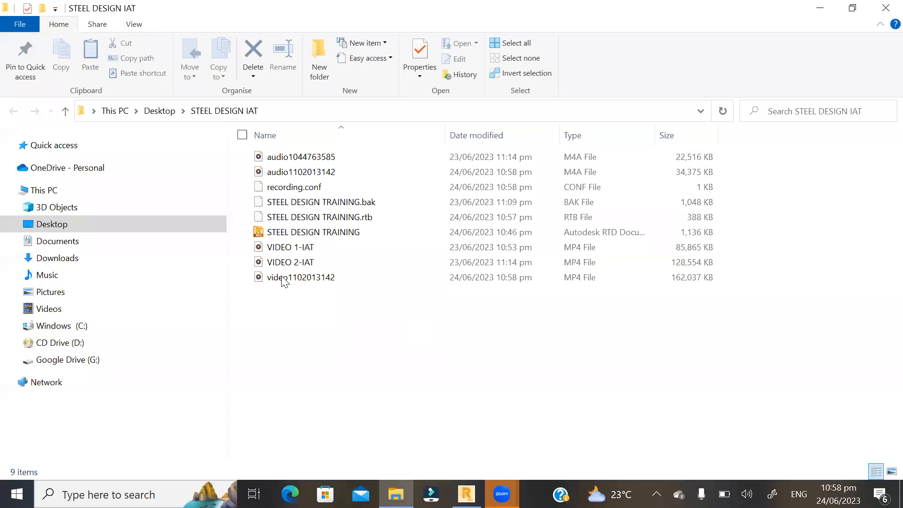
- Rename the newly saved recording video in File Explorer as VIDEO 3-IAT and close the folder window
click(284, 282)
double_click(283, 278)
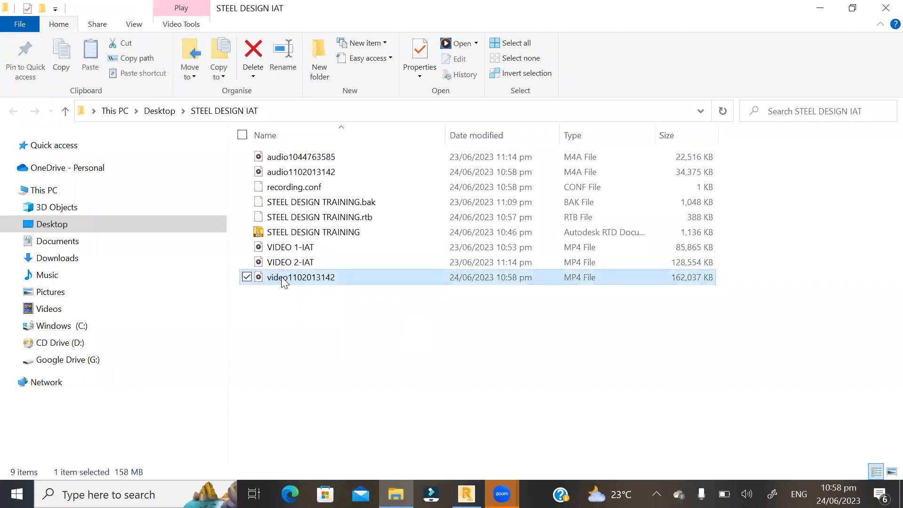
right_click(283, 278)
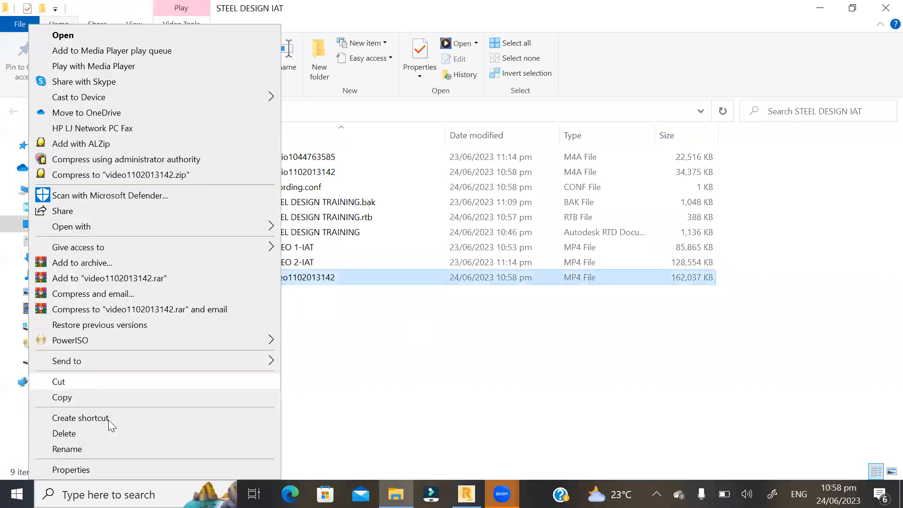
click(84, 449)
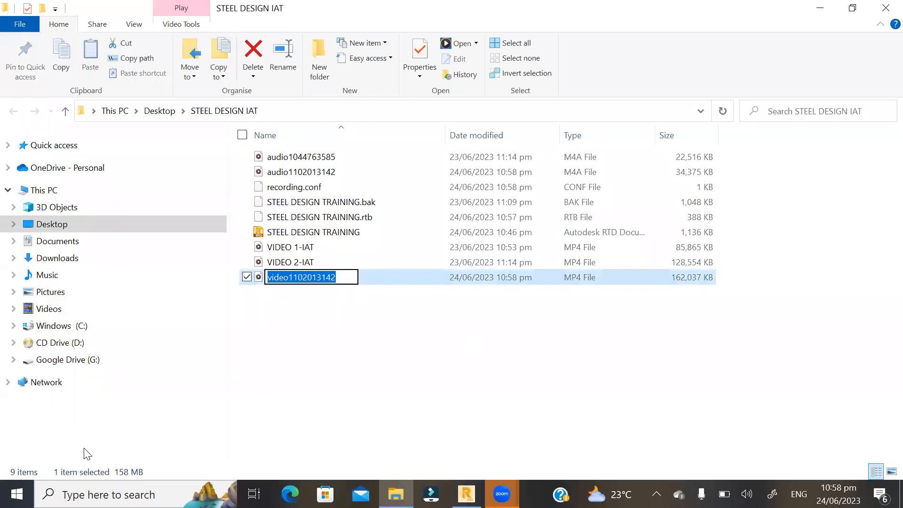
text(VIDEO 3-IAT)
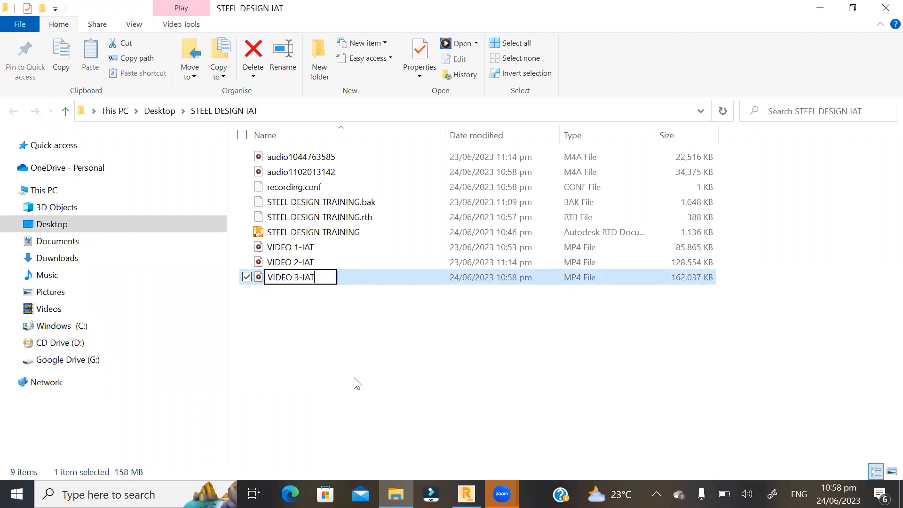
key(Return)
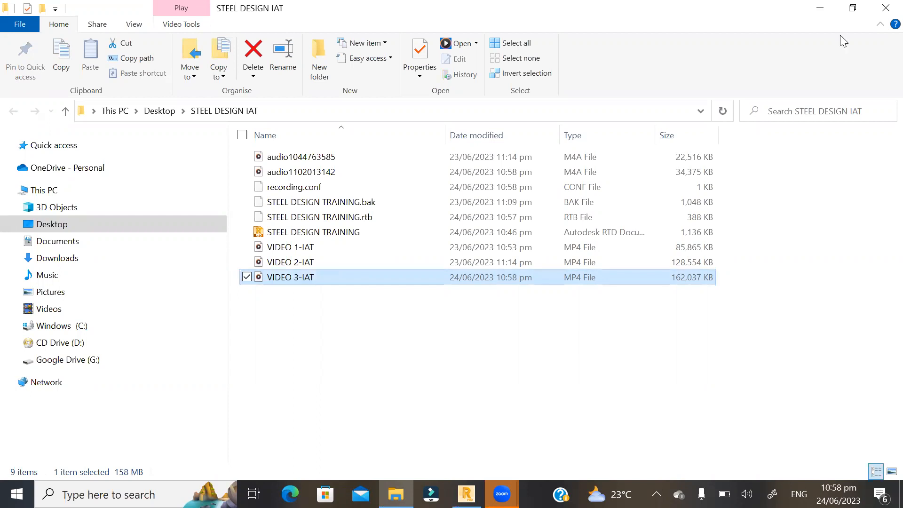
click(884, 7)
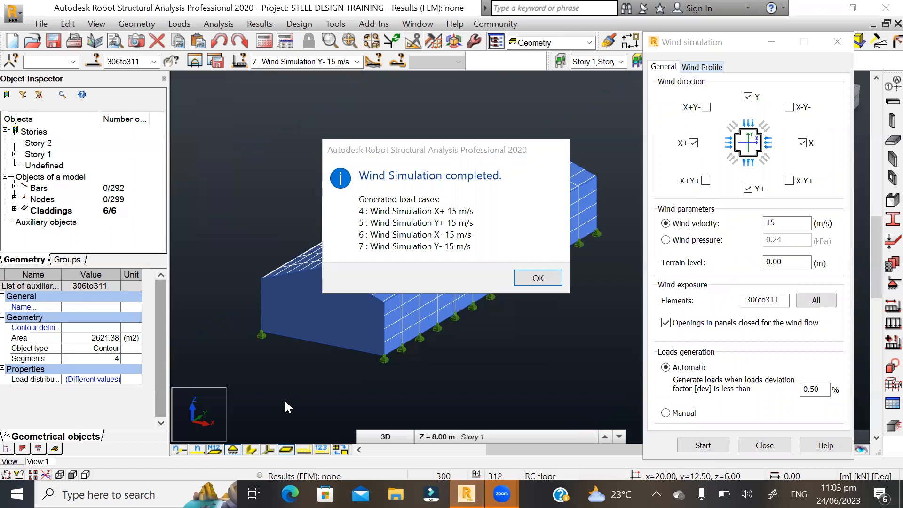
- Close the completed wind simulation and clear the cladding selection in the 3D view
click(538, 278)
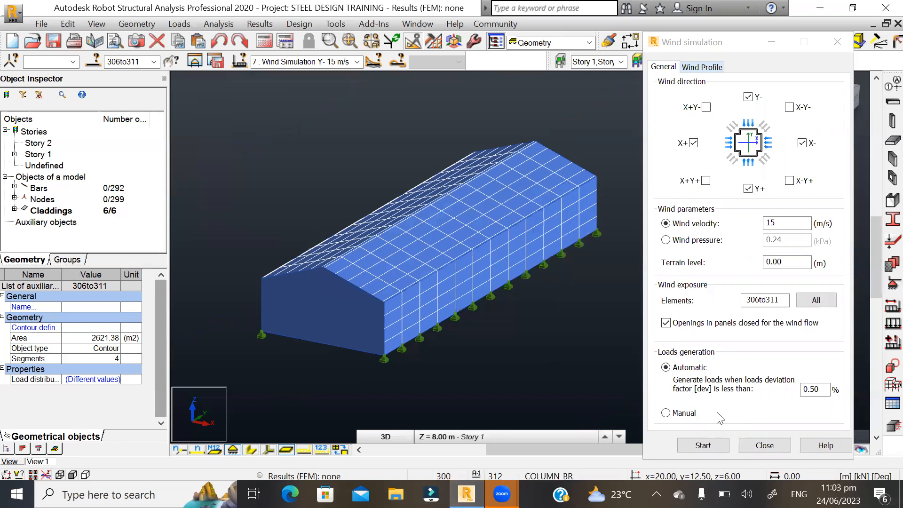
click(764, 445)
click(386, 437)
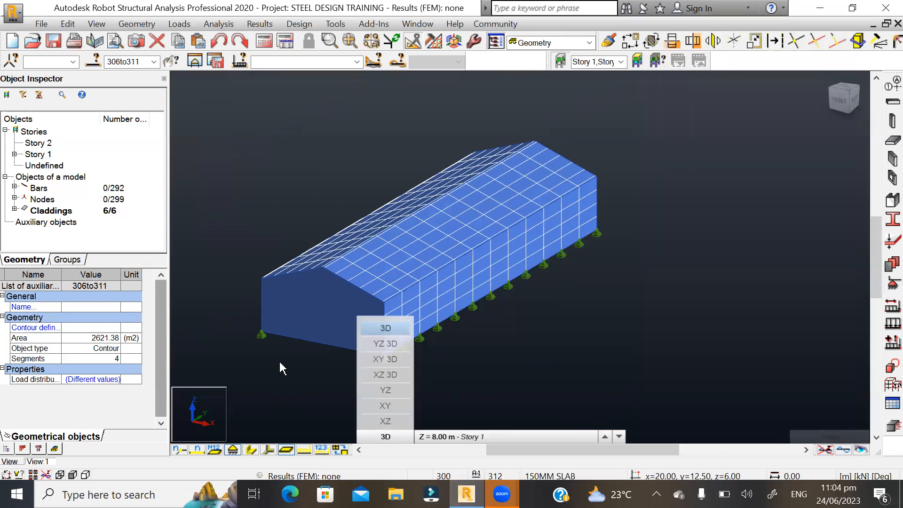
click(262, 378)
click(395, 192)
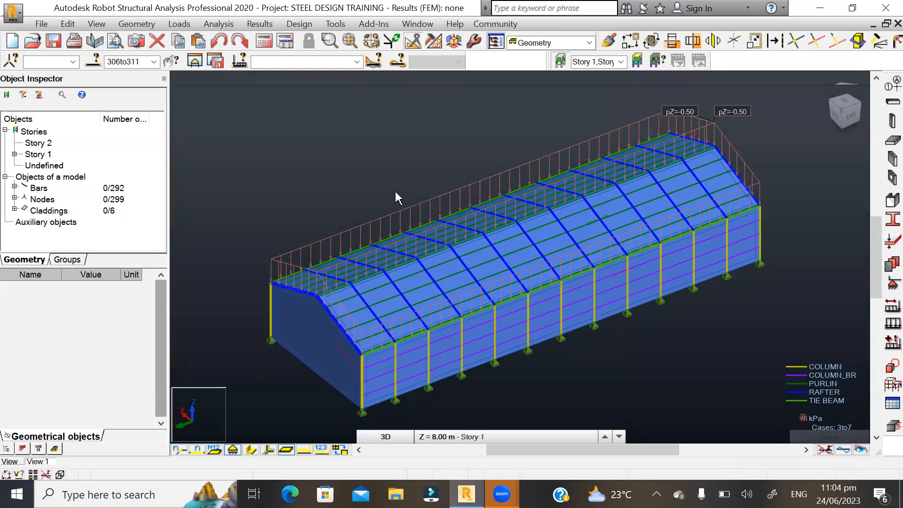
- Review the list of available load cases, including the four 15 m/s wind simulation cases
scroll(262, 333, down, 1)
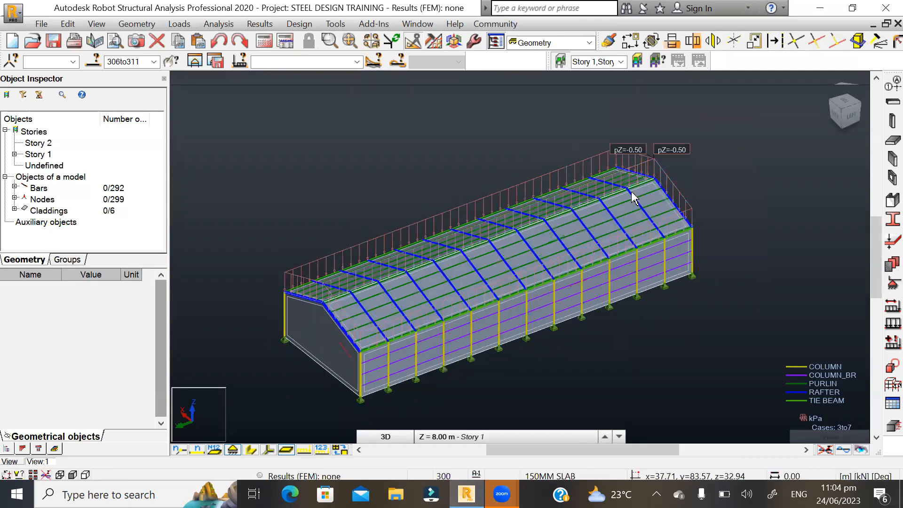
scroll(664, 152, down, 1)
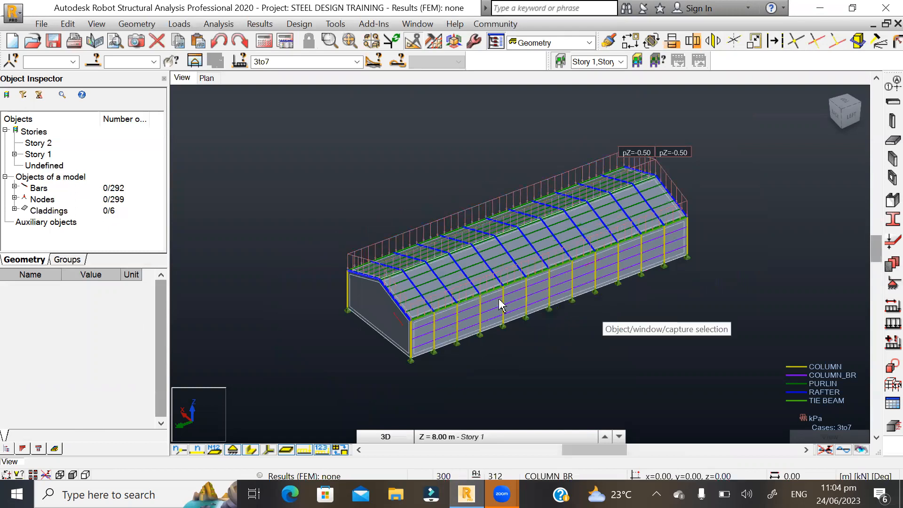
click(358, 62)
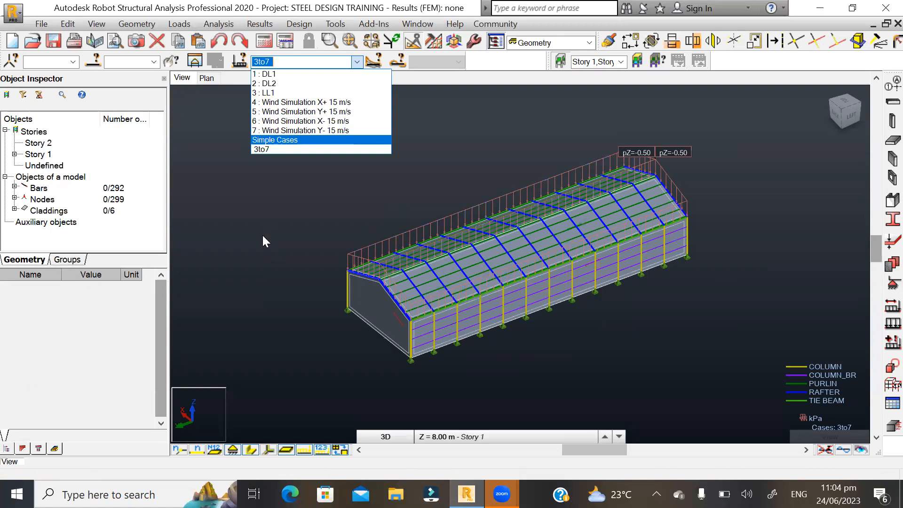
click(288, 215)
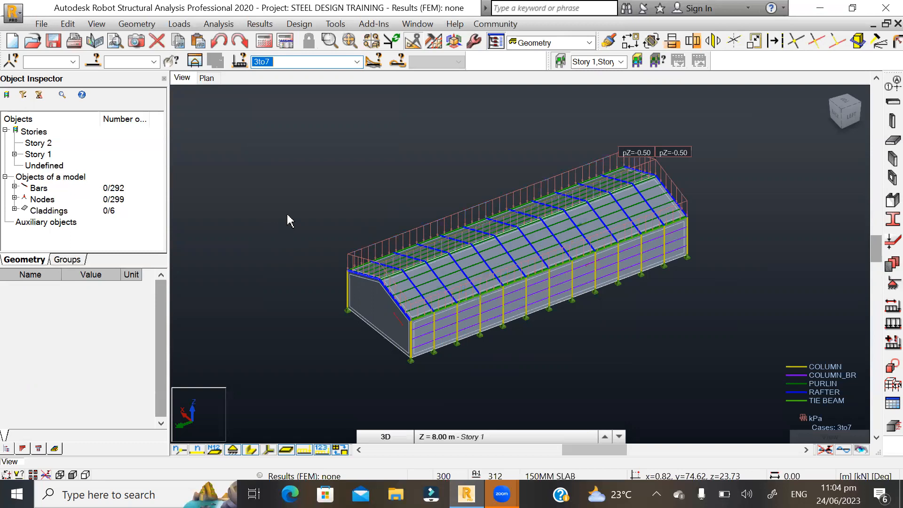
- Set up load case code combinations to BS-EN 1990:2002 using the Manual combinations - generate option
click(186, 26)
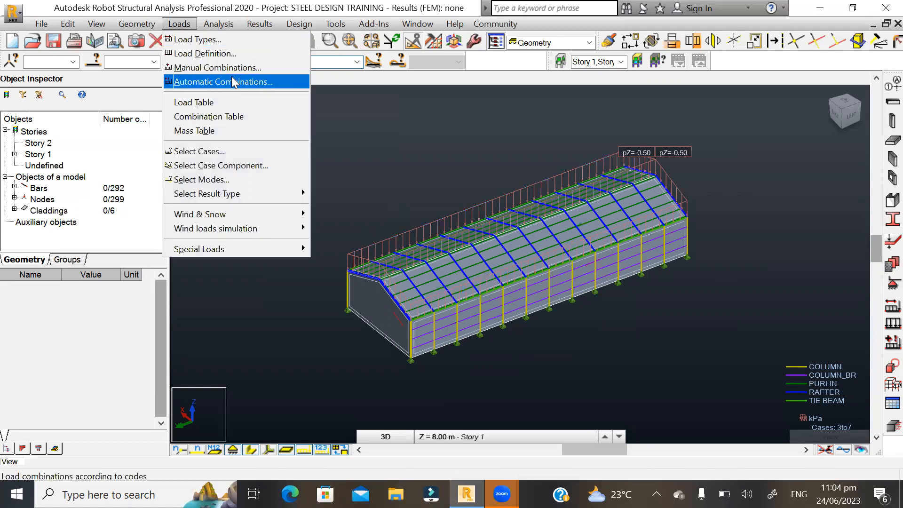
click(212, 79)
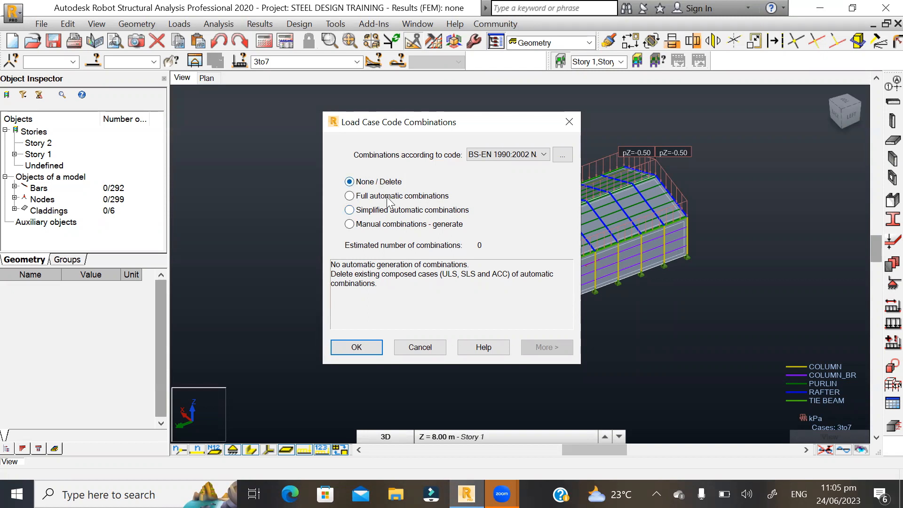
click(351, 224)
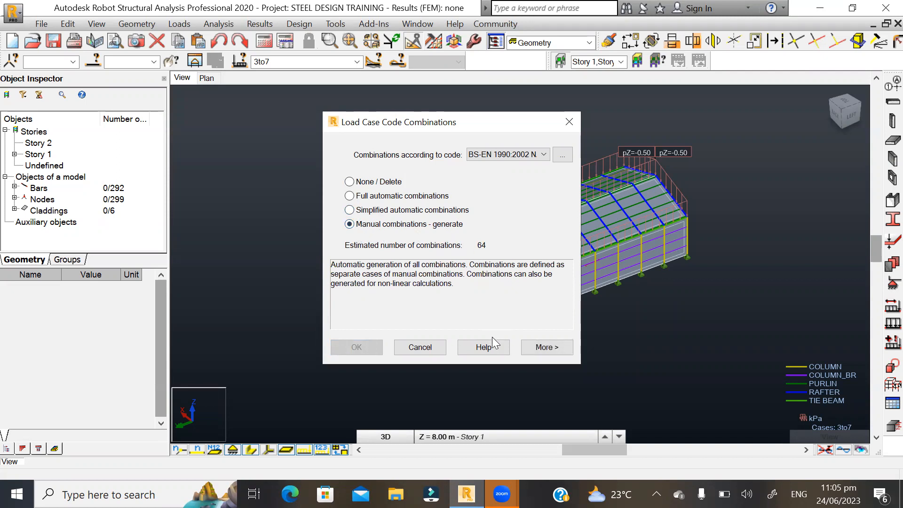
click(545, 347)
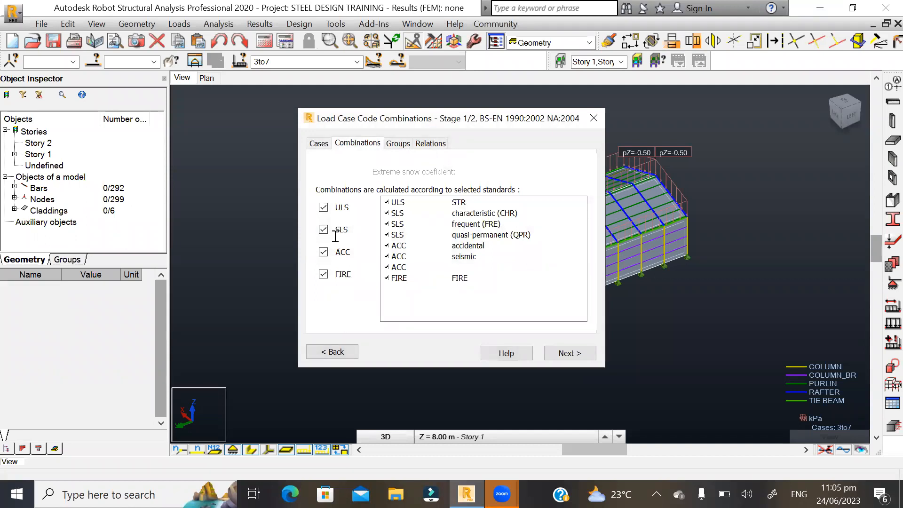
- Exclude the ACC and FIRE combinations, keeping ULS and SLS, and proceed to the list of combinations
click(323, 253)
click(323, 275)
click(555, 357)
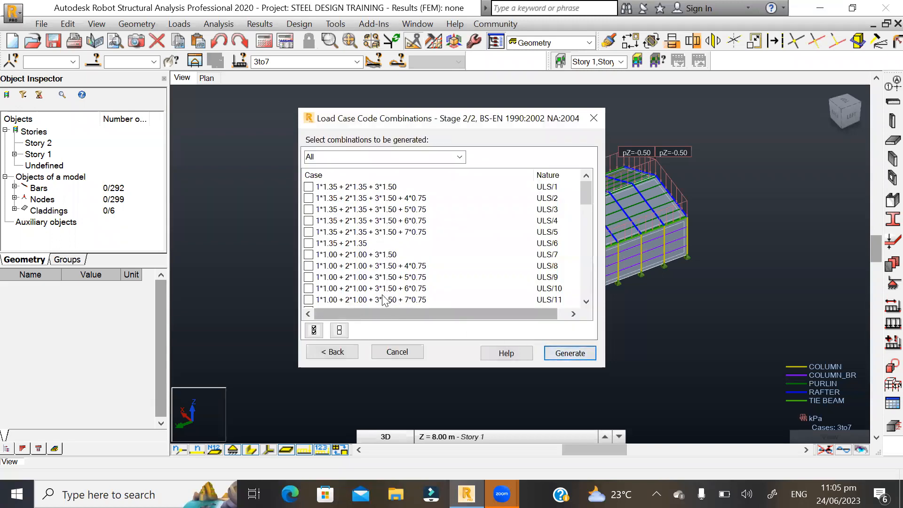
- Select all listed ULS and SLS combinations and generate them
scroll(348, 250, down, 7)
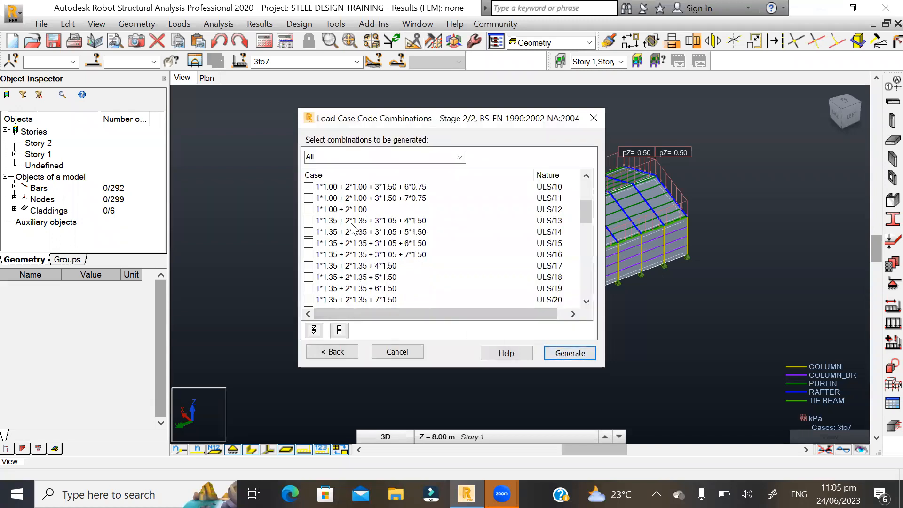
scroll(353, 257, down, 3)
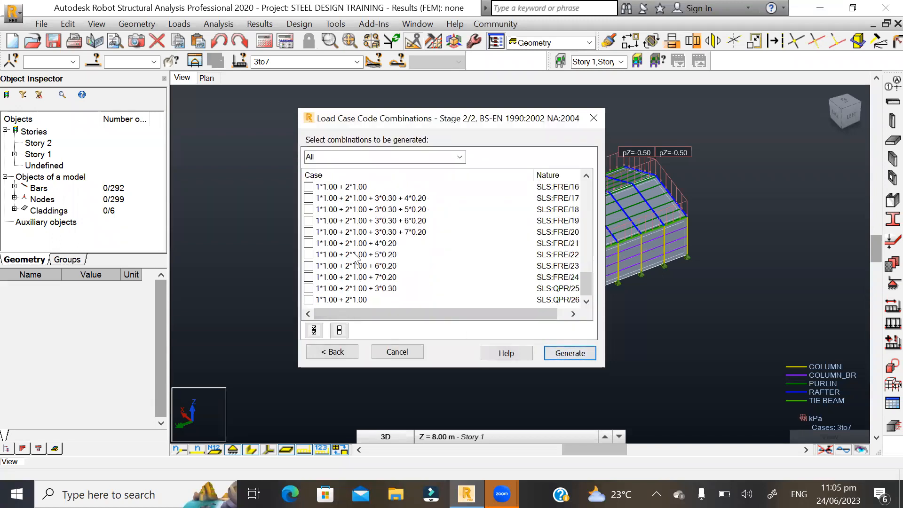
scroll(354, 257, up, 10)
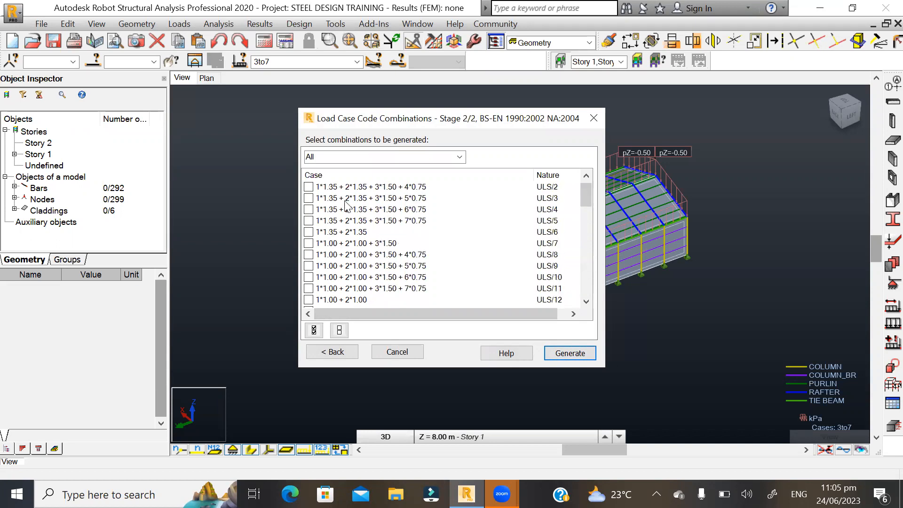
scroll(352, 224, down, 3)
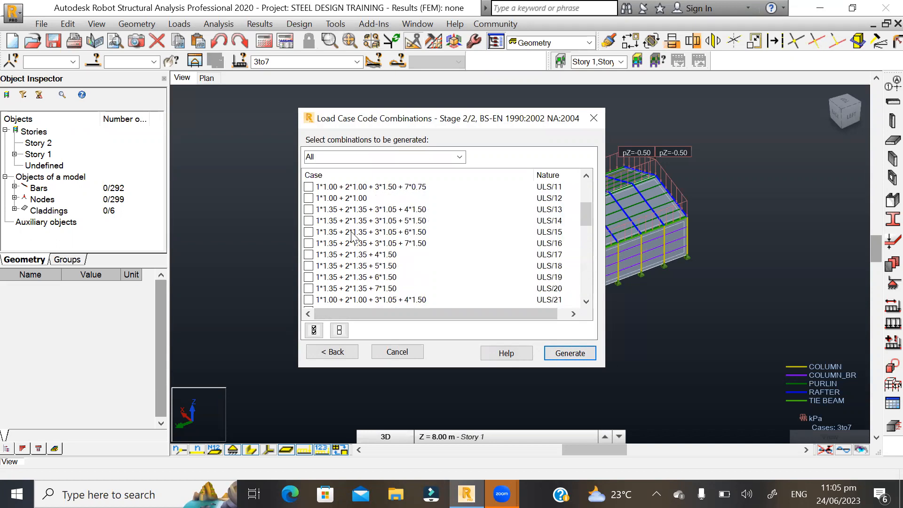
click(313, 331)
scroll(338, 245, down, 10)
click(556, 357)
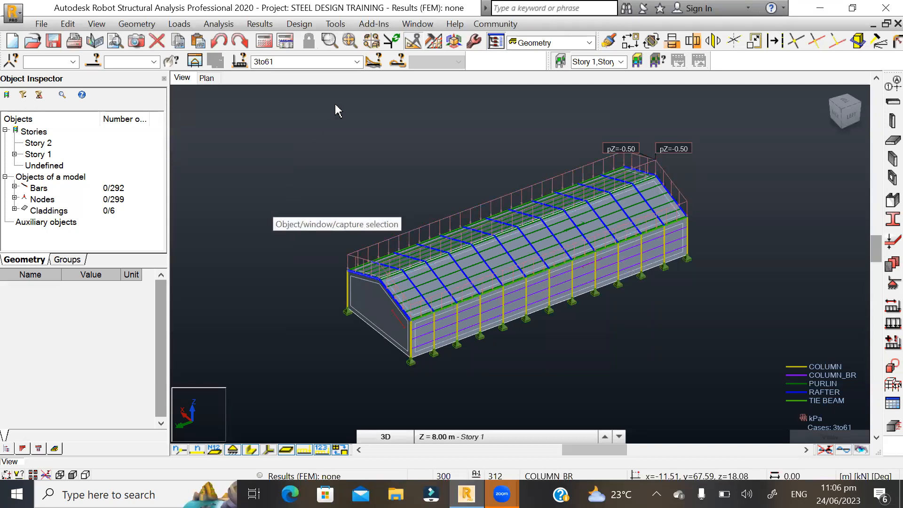
- Review the generated ULS and SLS combinations in the load case list
click(357, 62)
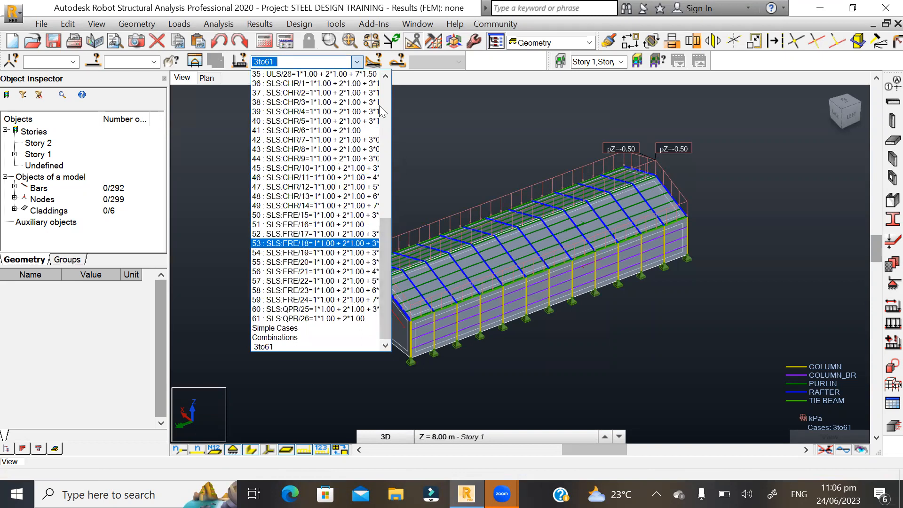
drag(385, 240, 390, 82)
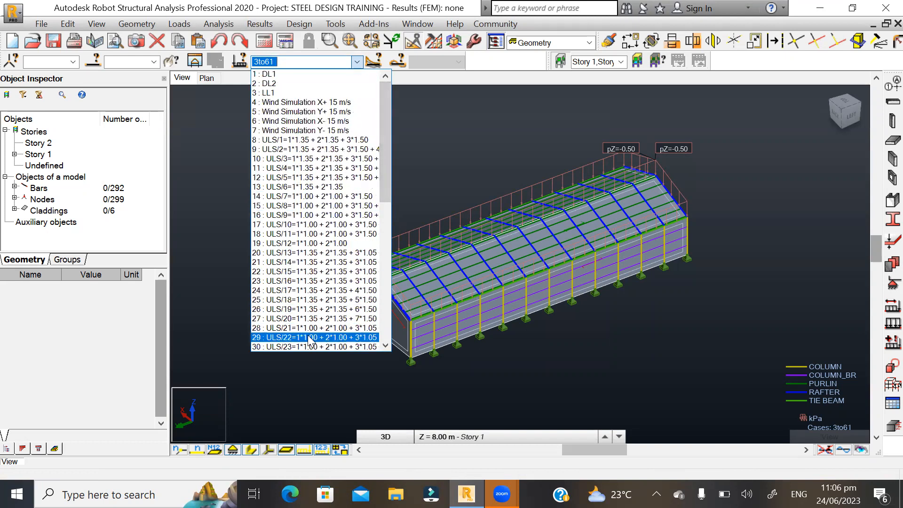
click(311, 373)
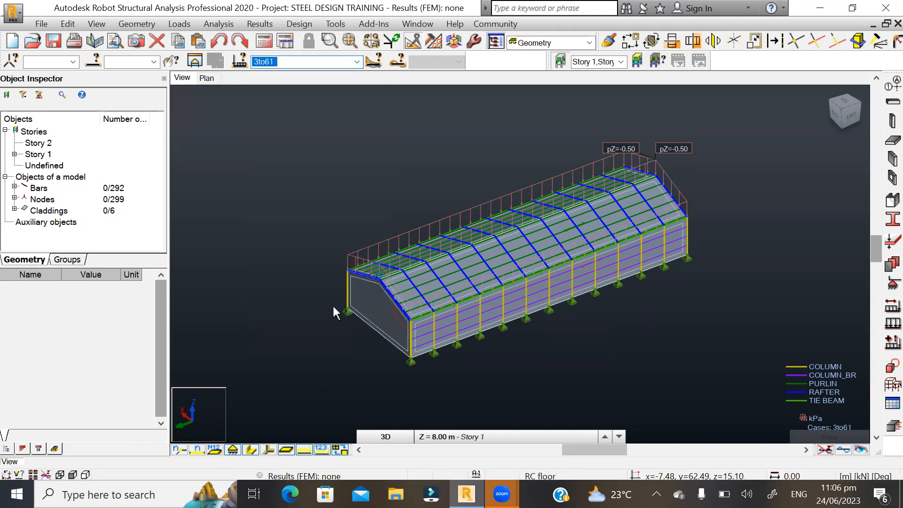
- Examine the steel frame's columns, rafters, purlins, bracing and supports from both gable ends
scroll(287, 266, down, 2)
scroll(420, 291, up, 1)
scroll(422, 295, up, 1)
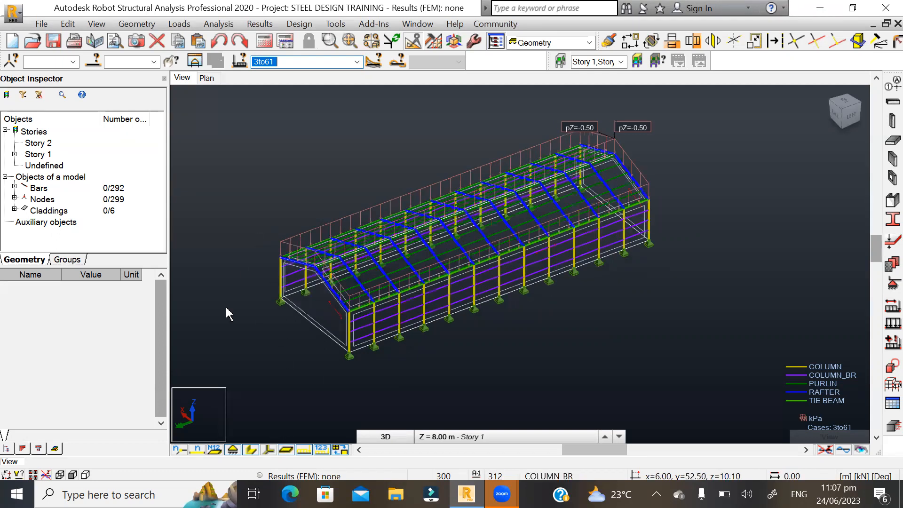
scroll(254, 342, up, 2)
scroll(254, 341, up, 3)
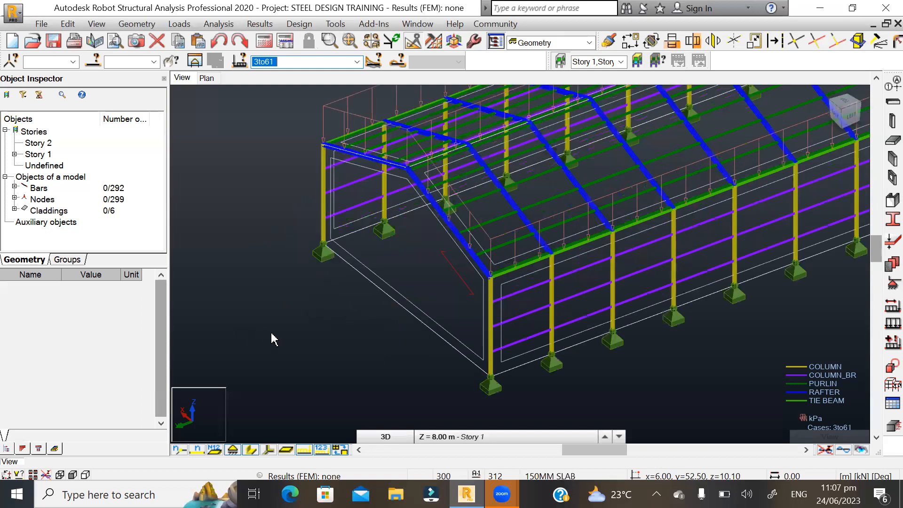
shift+middle_drag(310, 312, 369, 296)
scroll(634, 213, down, 1)
scroll(634, 212, down, 3)
scroll(456, 244, up, 2)
mouse_move(544, 226)
shift+middle_down()
mouse_move(545, 216)
mouse_move(528, 222)
shift+middle_up()
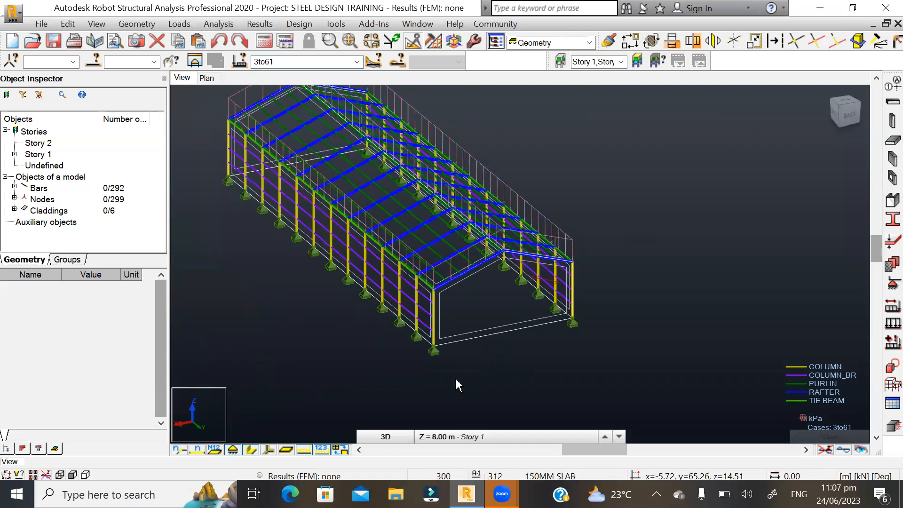
scroll(497, 384, down, 1)
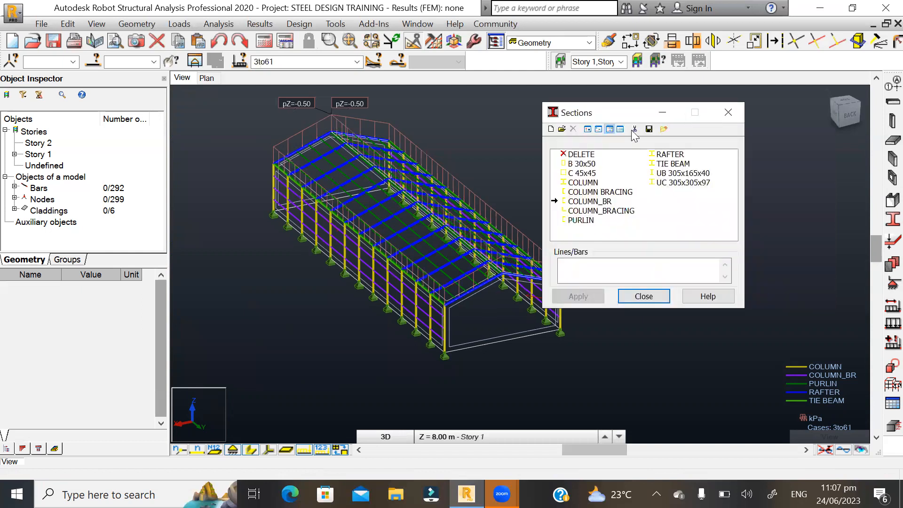
- Check which section databases are offered for a new steel section, then close the section definitions without adding one
click(552, 130)
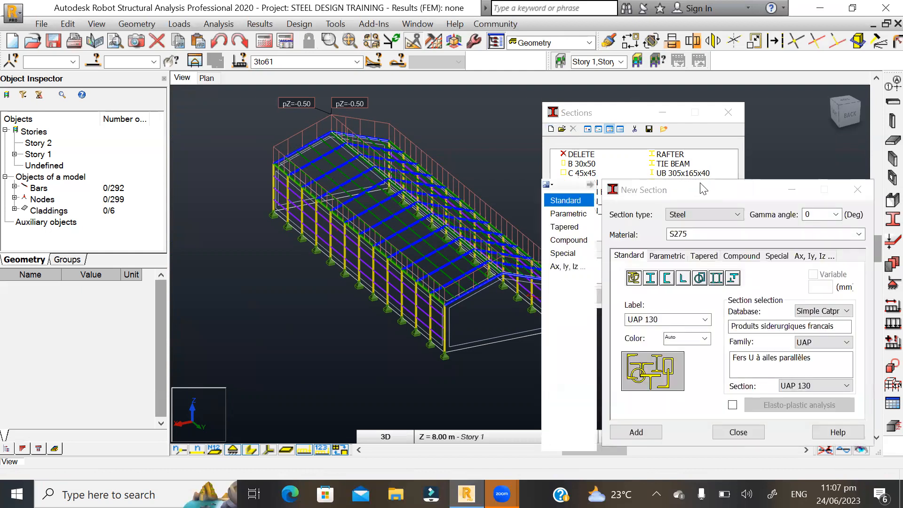
drag(665, 194, 275, 104)
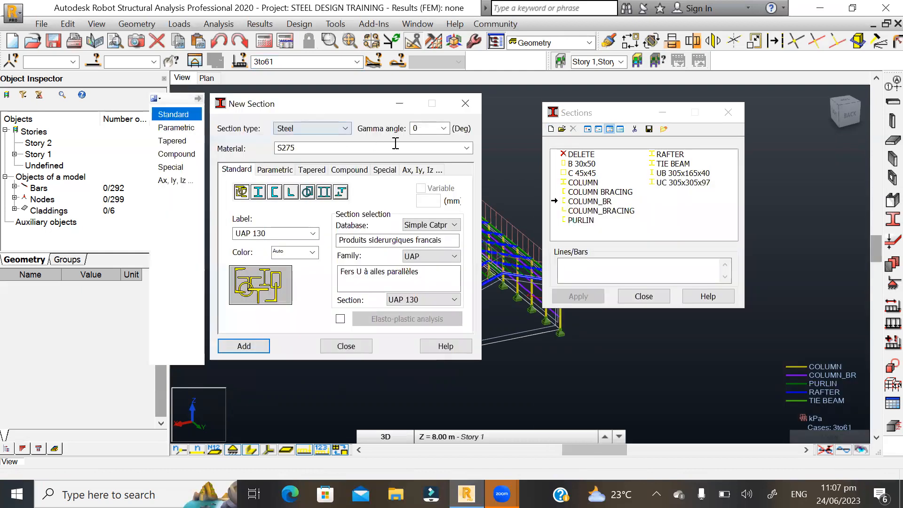
click(453, 225)
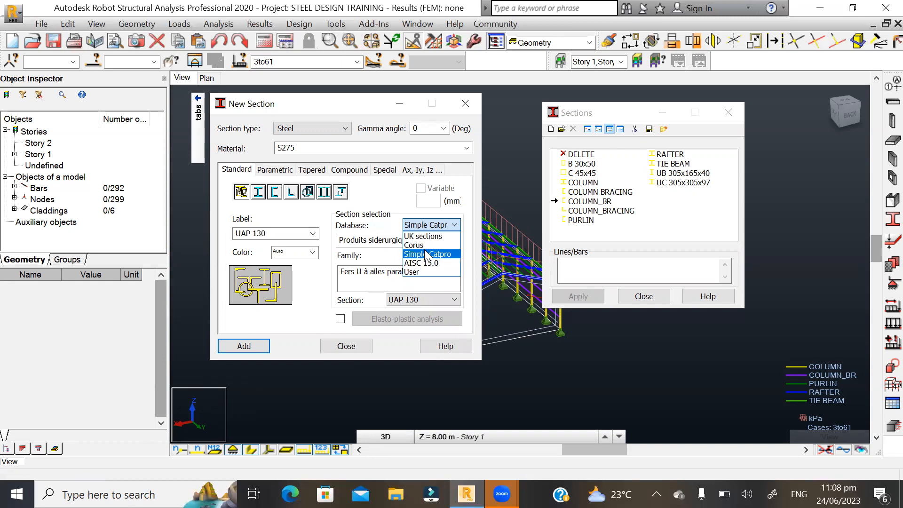
click(348, 346)
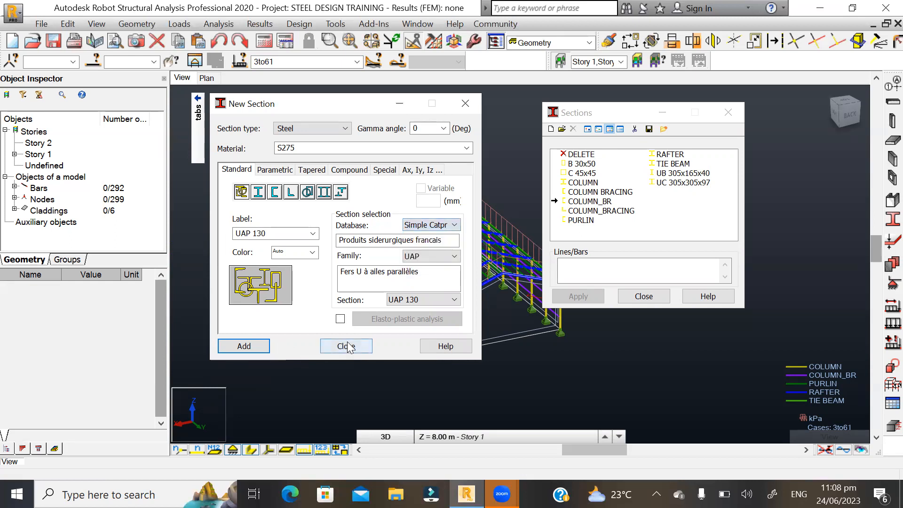
click(348, 347)
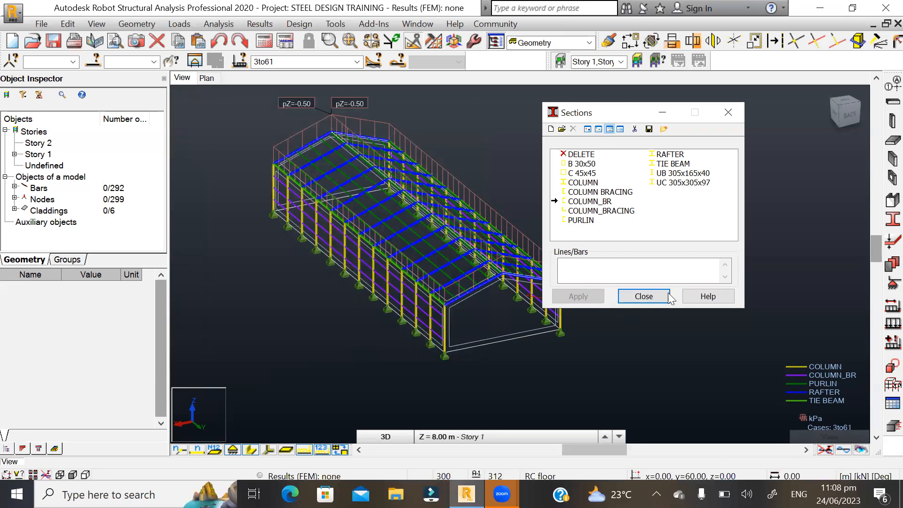
click(642, 297)
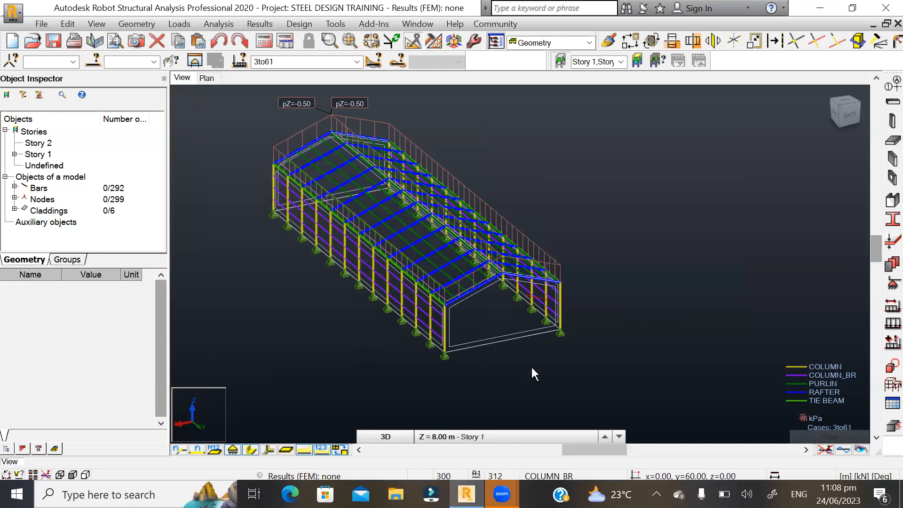
scroll(380, 397, up, 2)
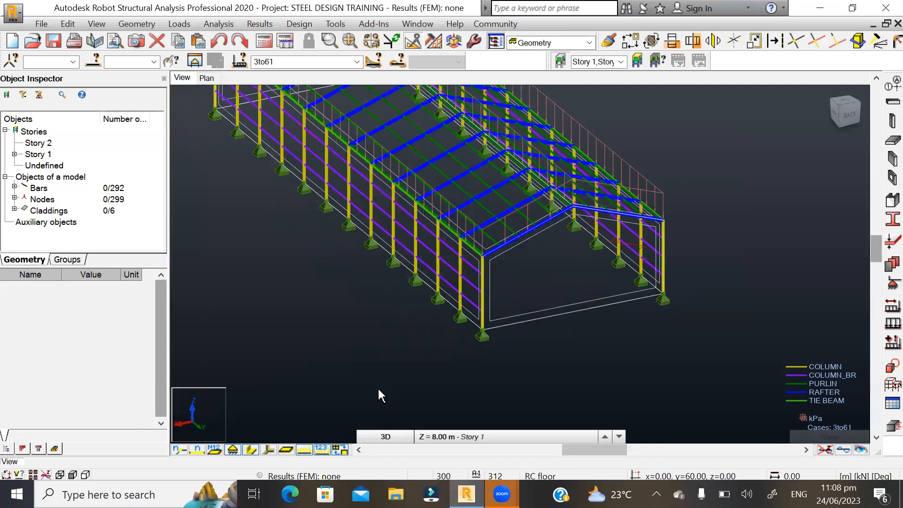
scroll(440, 409, down, 2)
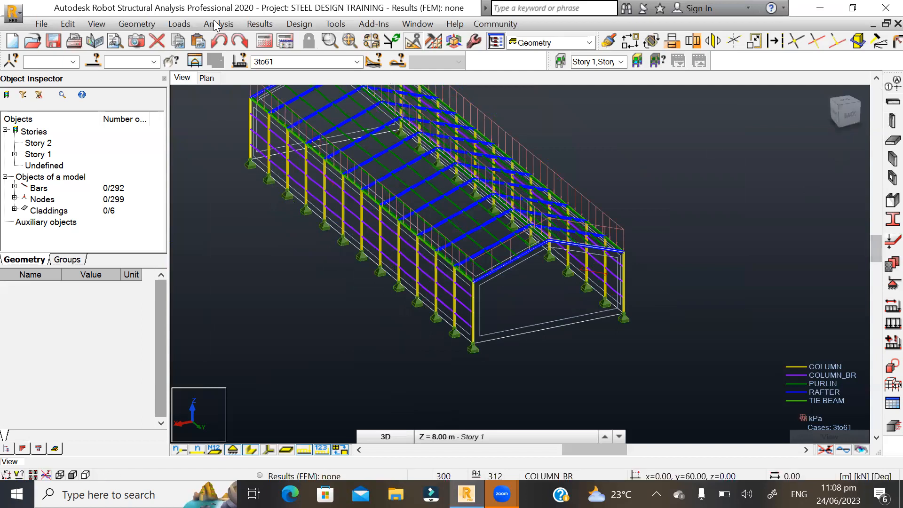
click(141, 25)
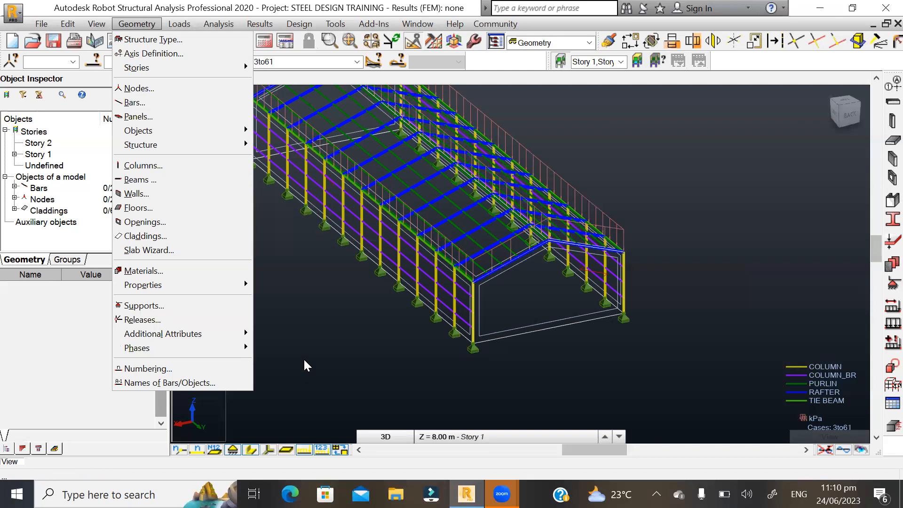
click(303, 313)
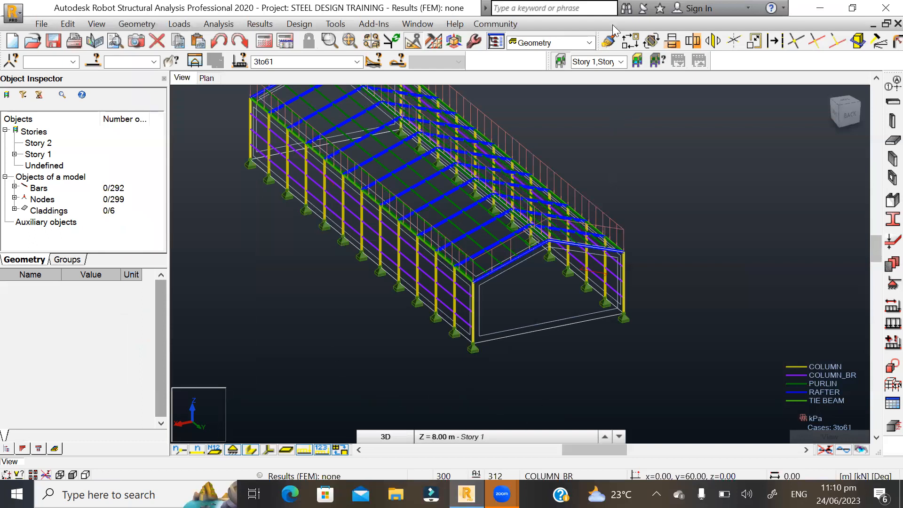